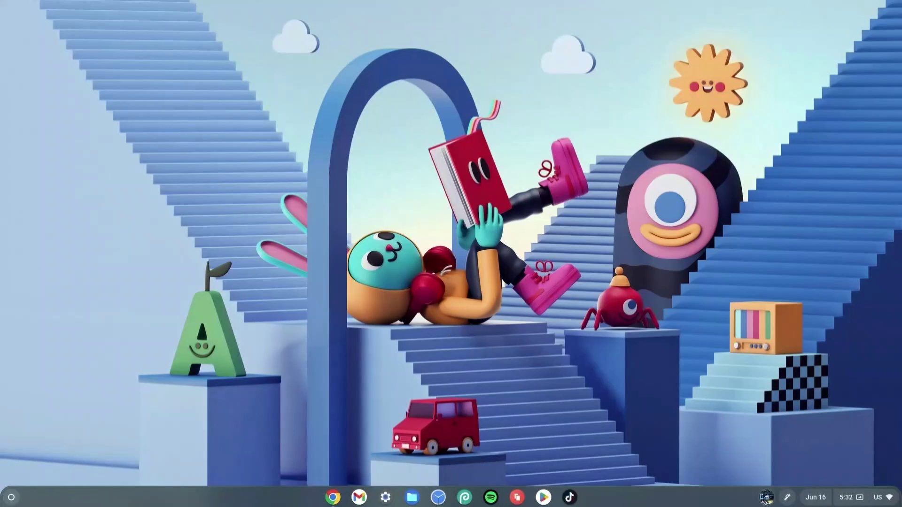
Open a new Chrome tab and begin typing the Steam store address.
left_click(333, 498)
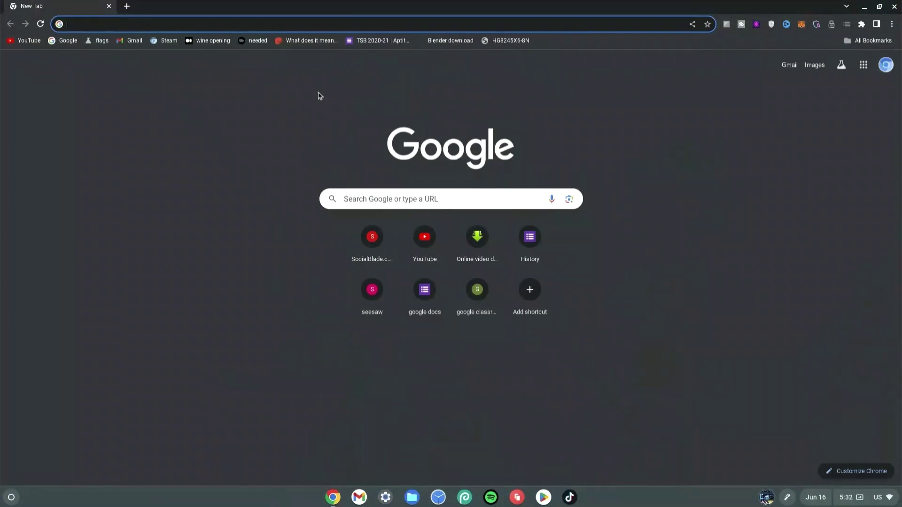
type("store")
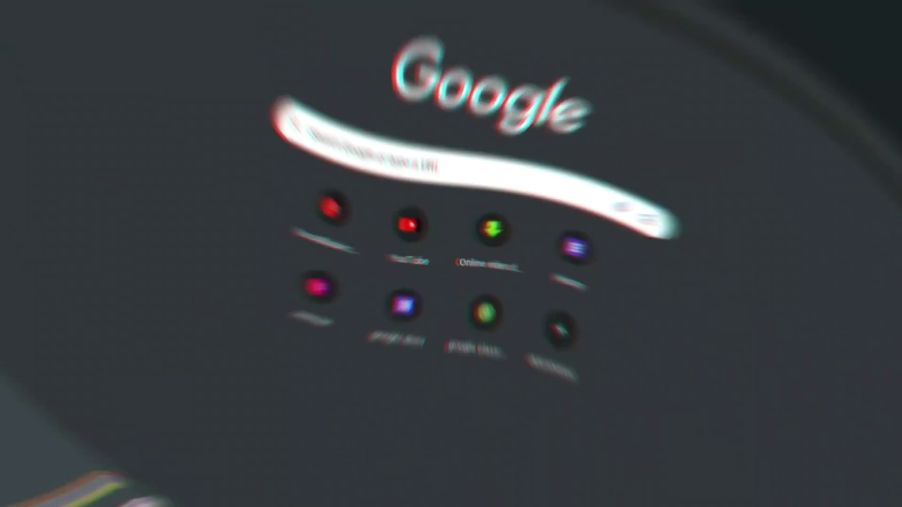
Load store.steampowered.com, go to Install Steam, and save the Linux steam_latest.deb to Downloads.
type(".steamp")
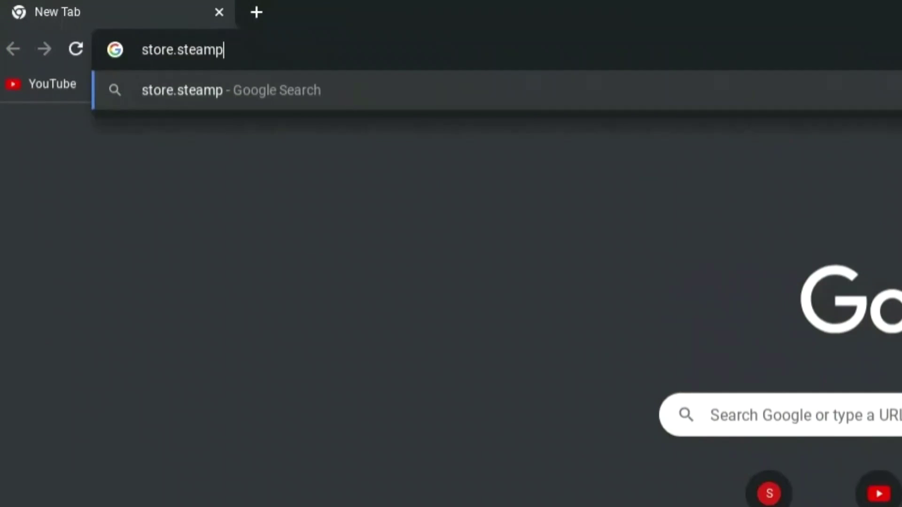
type("owered.com")
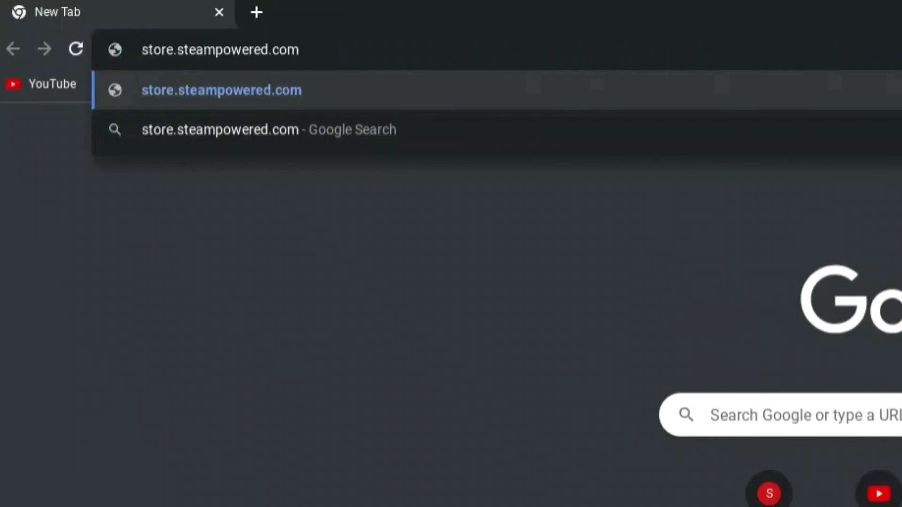
key("Return")
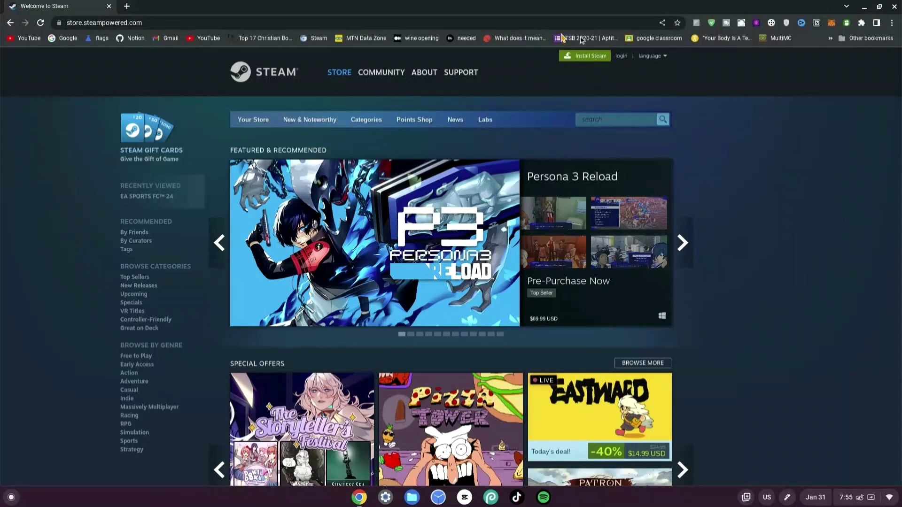
left_click(587, 57)
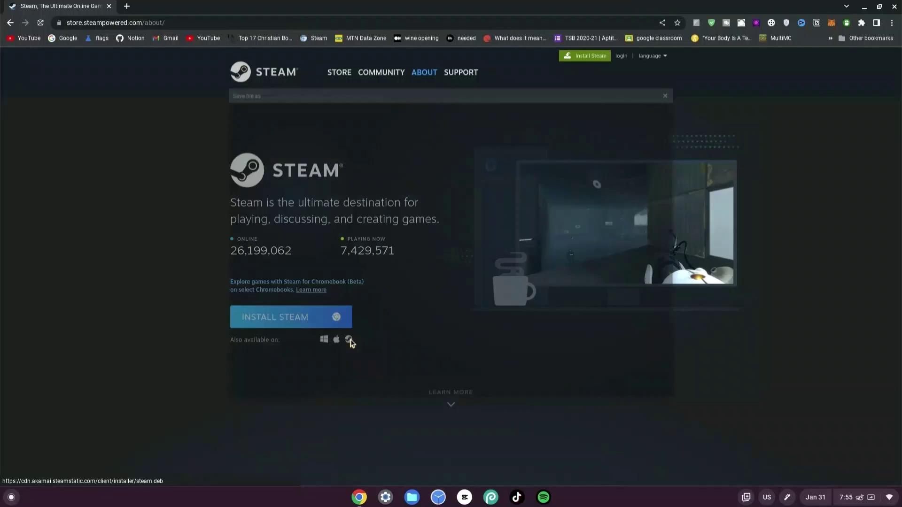
left_click(523, 417)
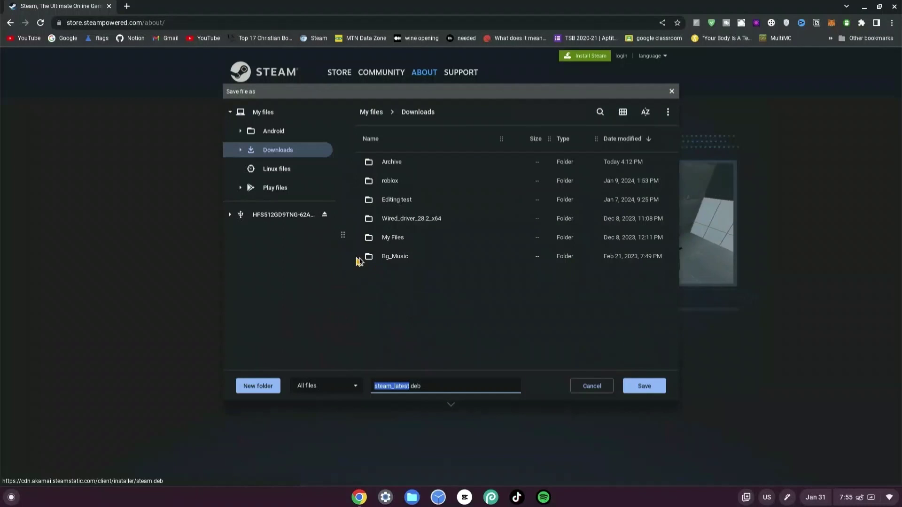
left_click(643, 385)
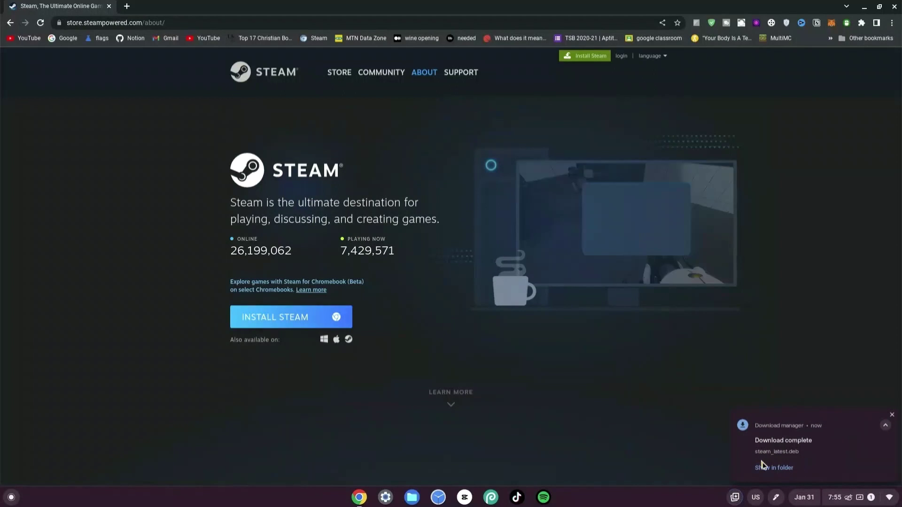
Copy steam_latest.deb from Downloads into the Linux files folder.
left_click(783, 468)
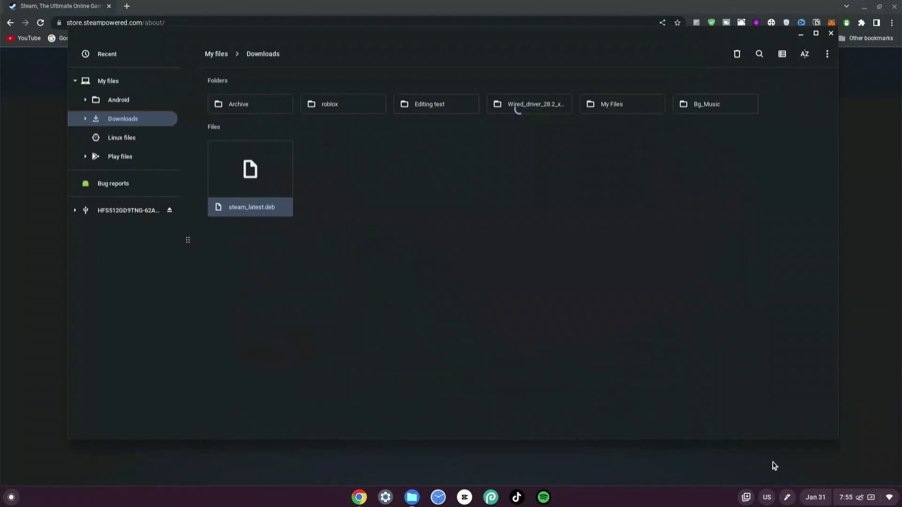
right_click(241, 181)
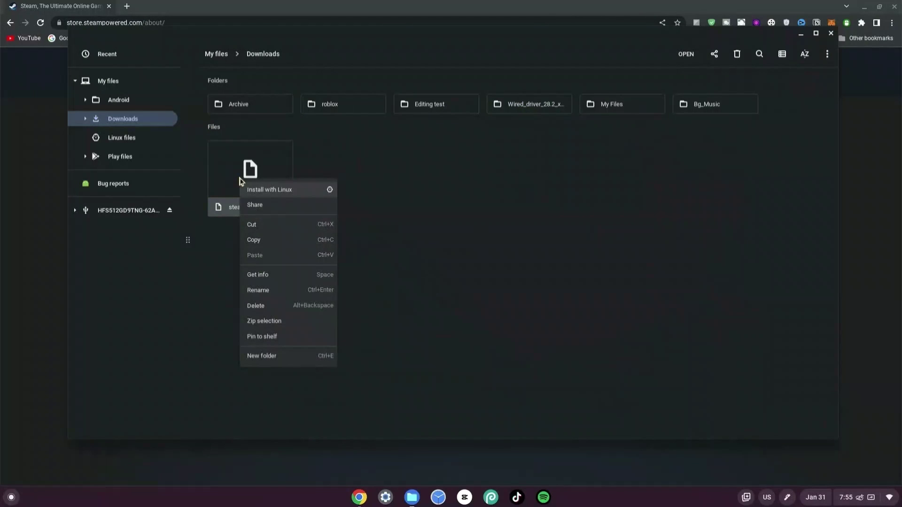
left_click(258, 239)
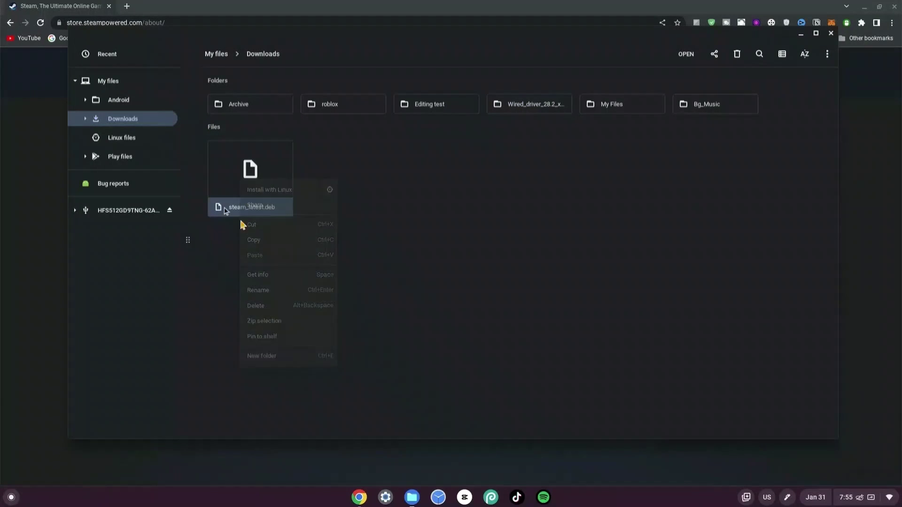
left_click(129, 137)
right_click(273, 175)
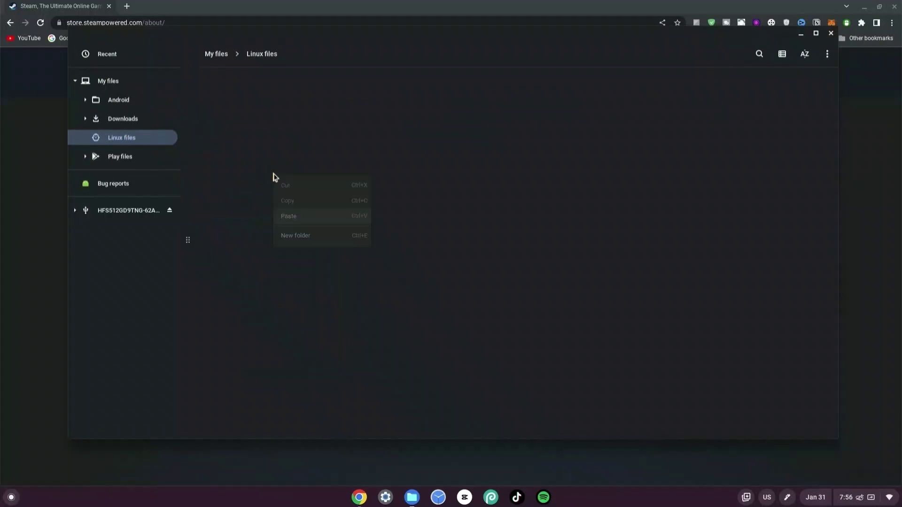
left_click(314, 217)
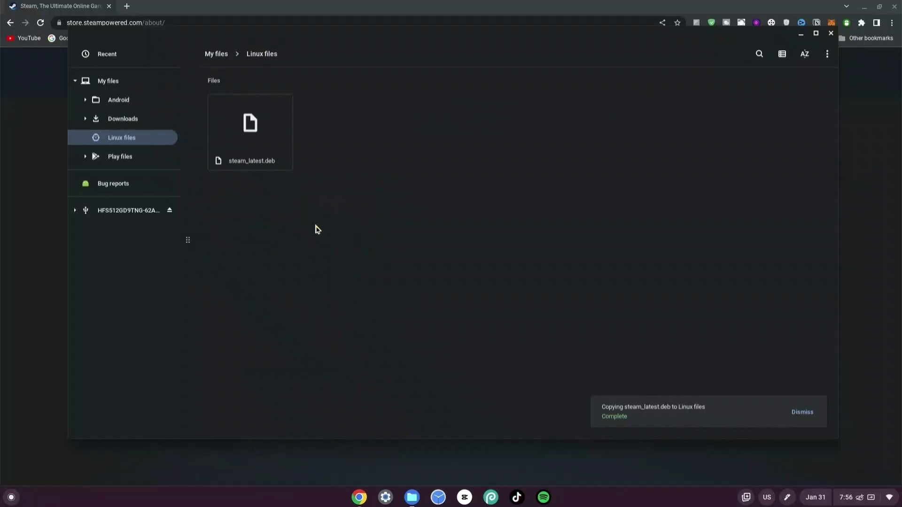
Rename the copied installer to steam.deb.
right_click(256, 142)
left_click(289, 254)
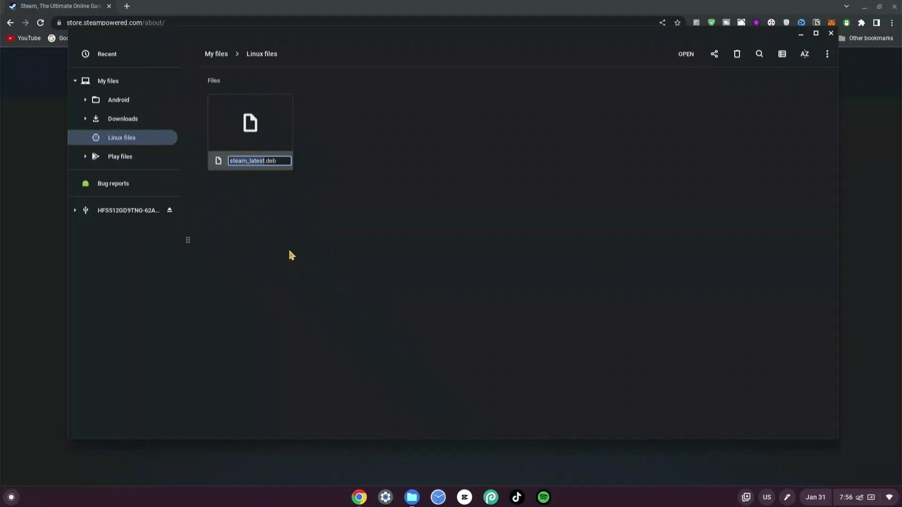
type("steam")
key("Return")
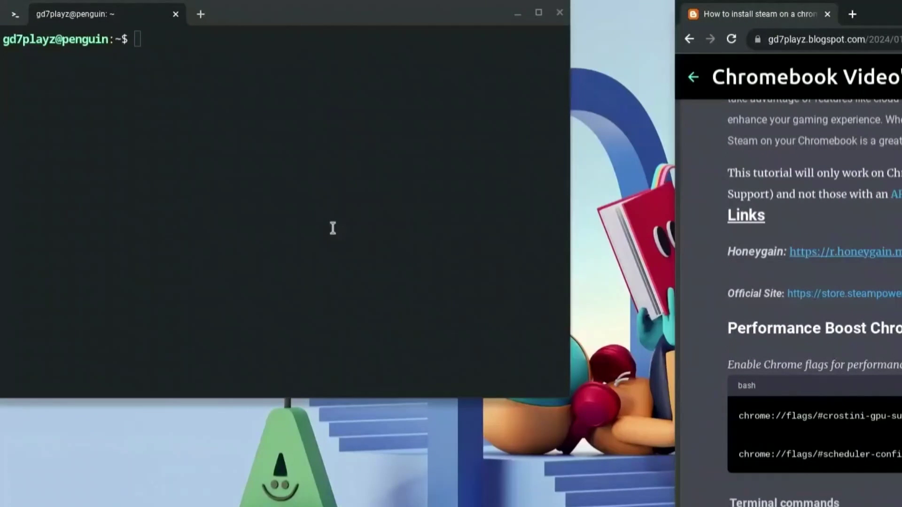
Show the Debian version (11.7) with cat /etc/debian_version.
left_click(285, 167)
type("cat /")
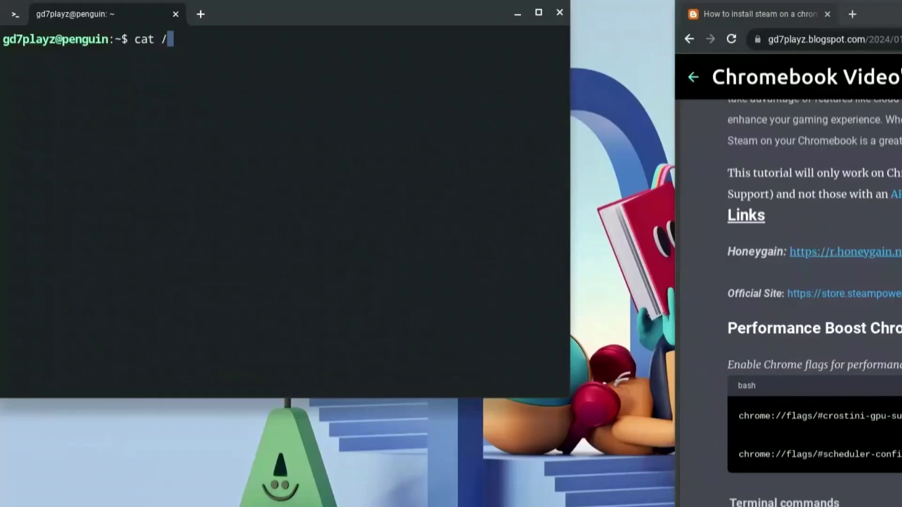
type("etc/deb")
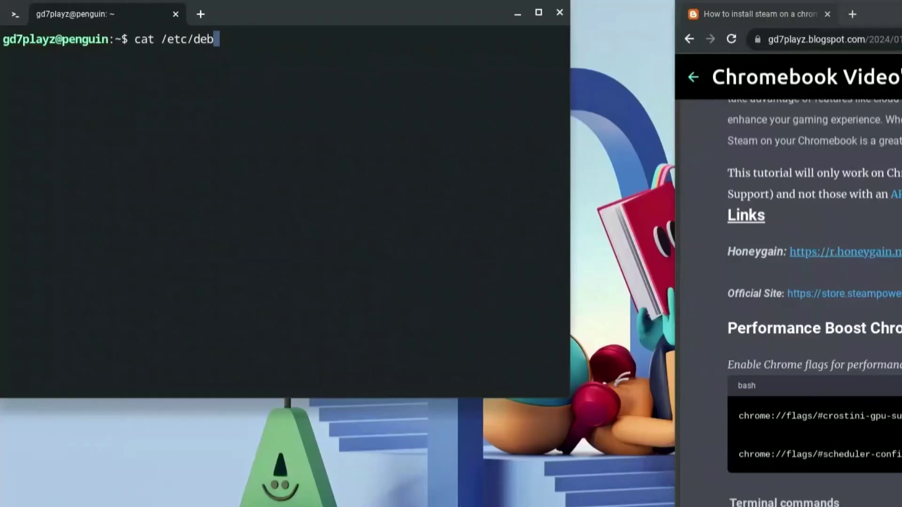
type("ian_version")
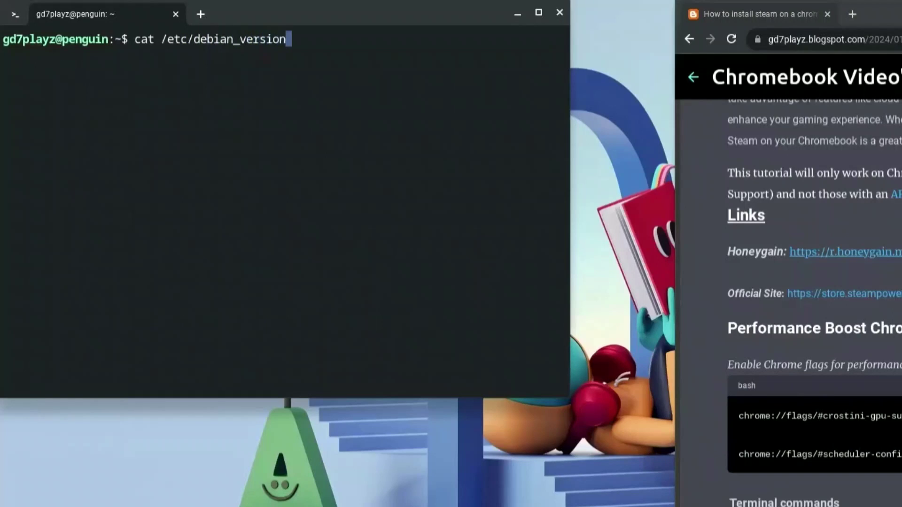
key("Return")
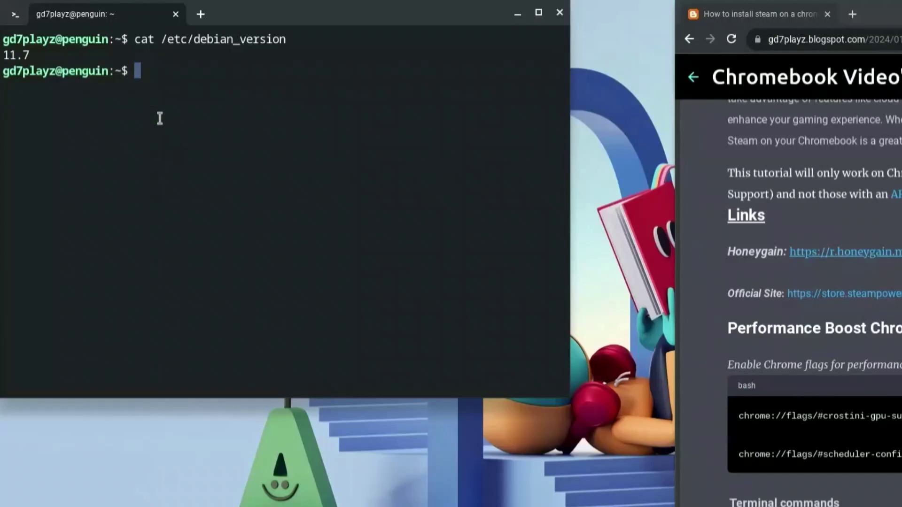
Add the i386 architecture with sudo dpkg --add-architecture i386.
type("sudo dpkg")
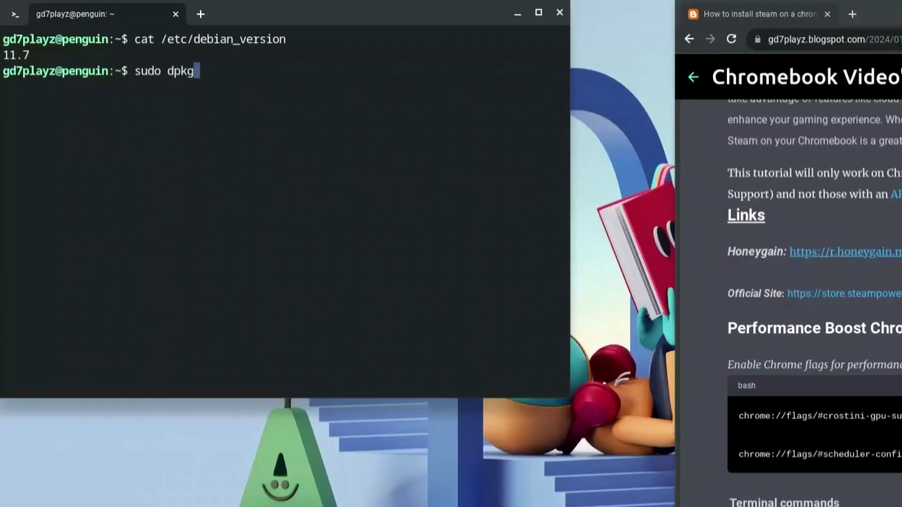
type(" --add-architecture")
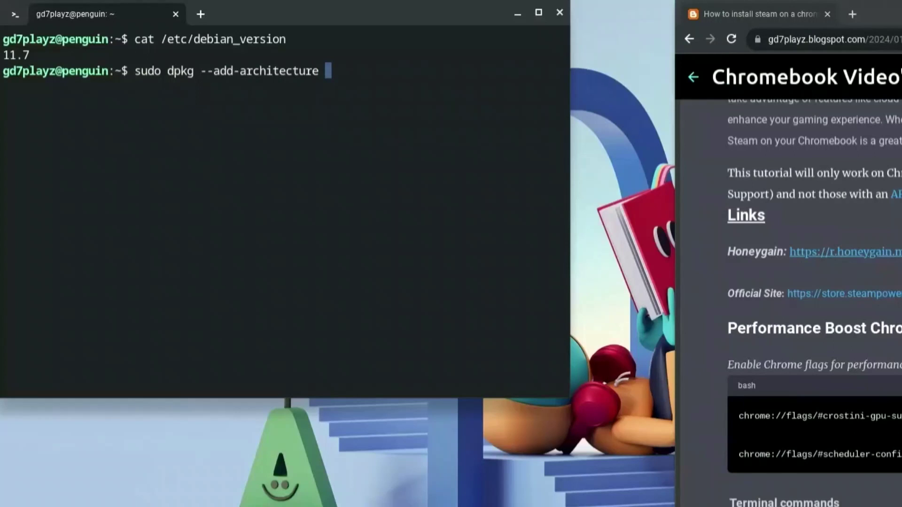
type(" i386")
key("Return")
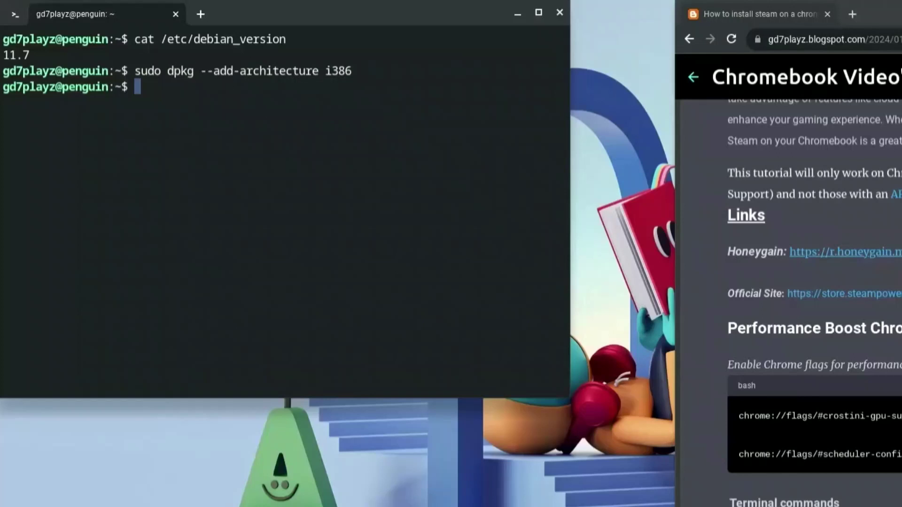
type("sudo ap")
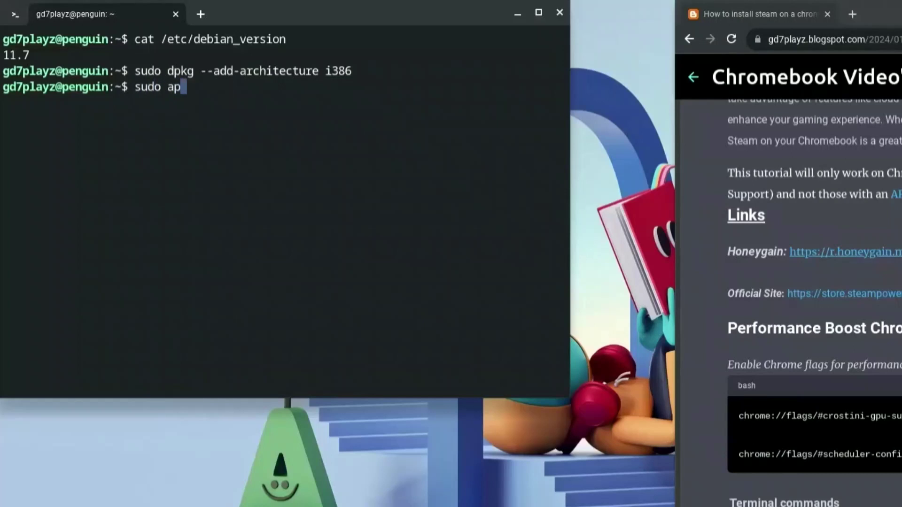
type("t update")
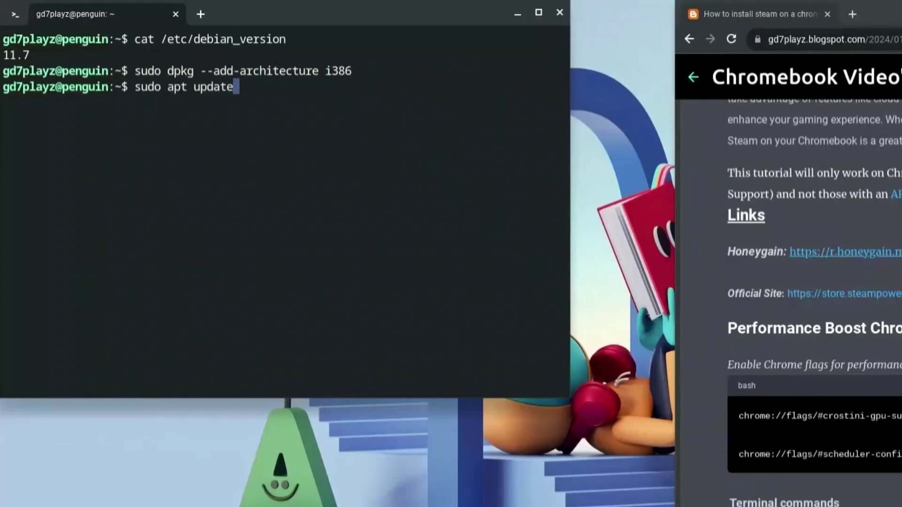
Refresh package lists with sudo apt update, then run sudo apt upgrade and accept the 82 upgrades.
key("Return")
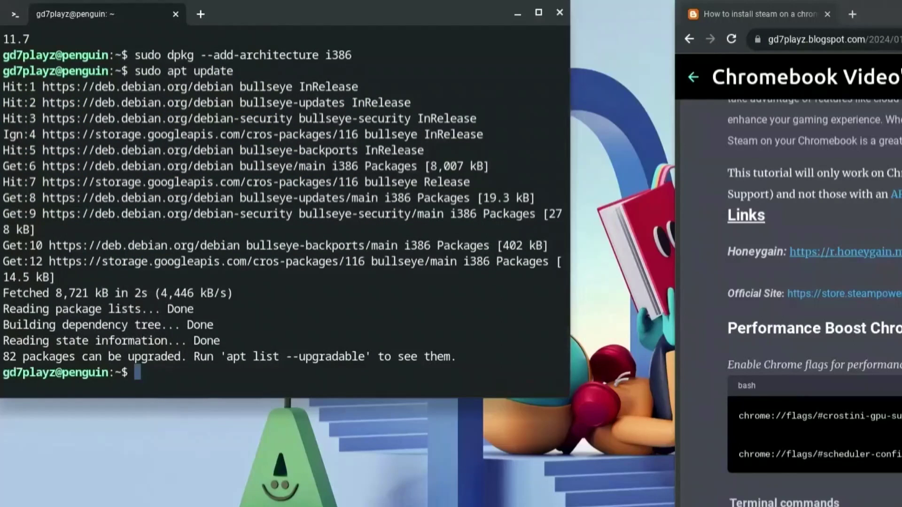
type("sudo apt")
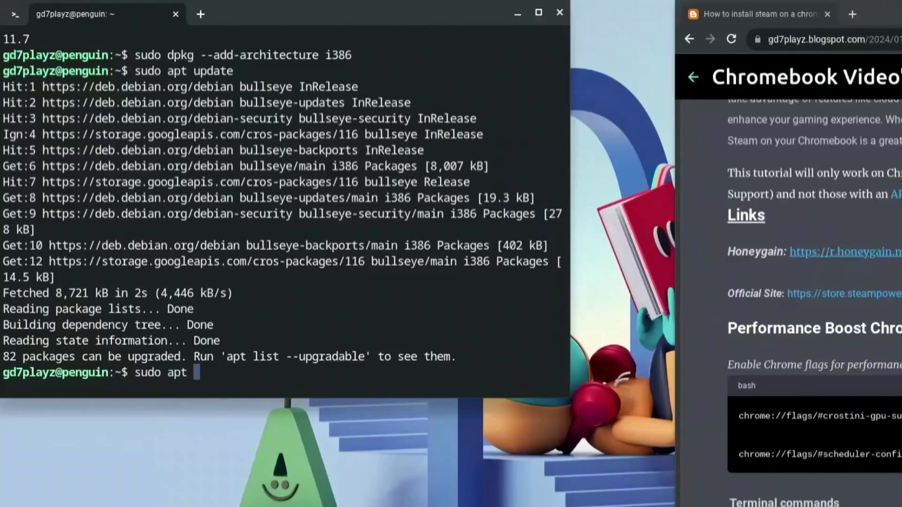
type(" upgrade")
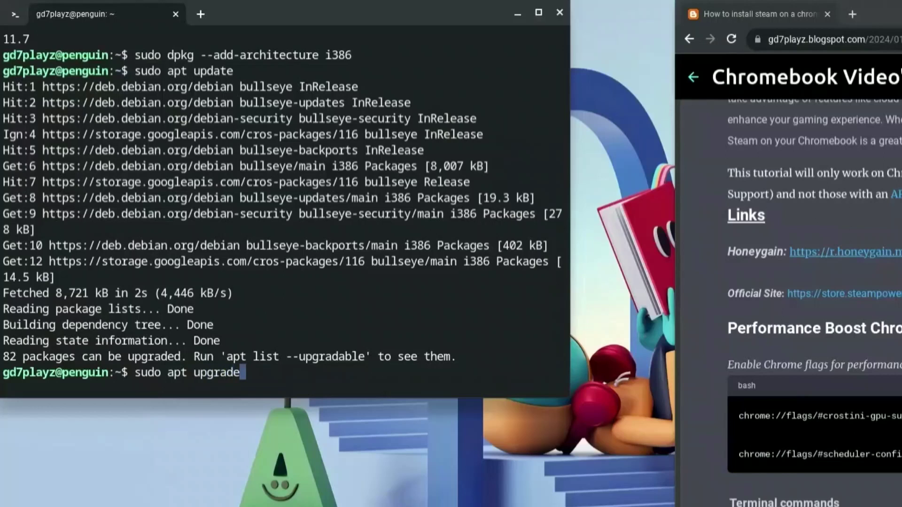
key("Return")
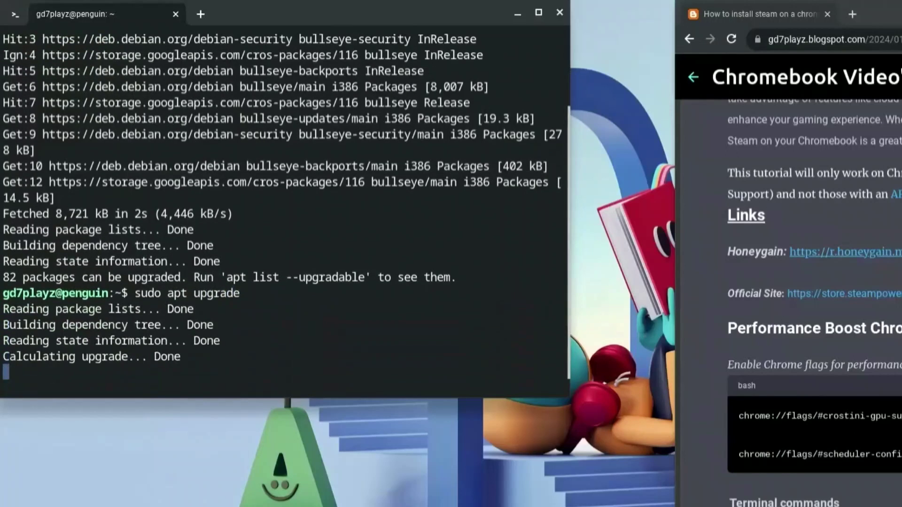
type("y")
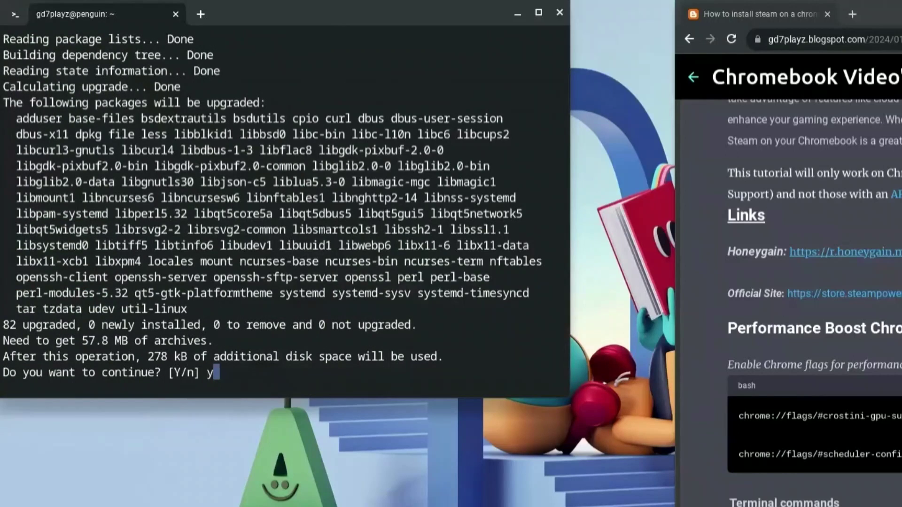
key("Return")
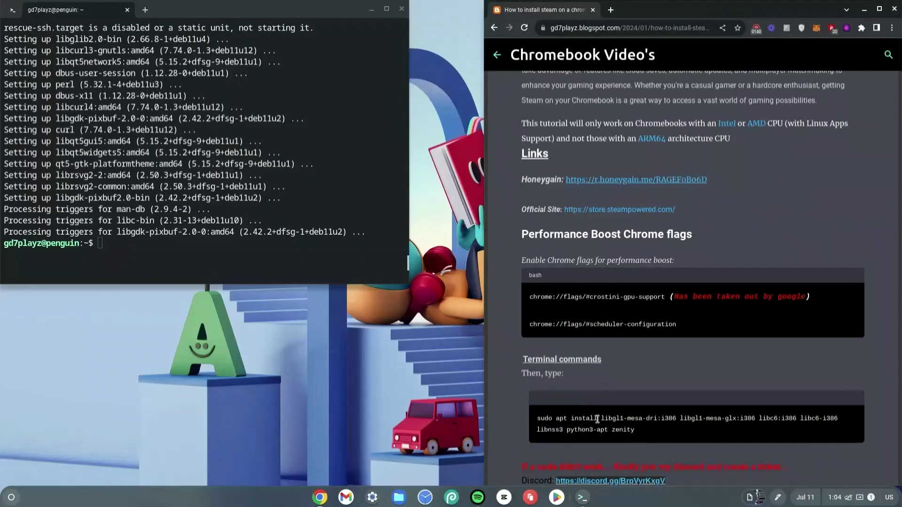
Paste the tutorial's apt install command and confirm the 242 packages, including i386 Mesa, libc6 and zenity.
left_click_drag(636, 431, 535, 418)
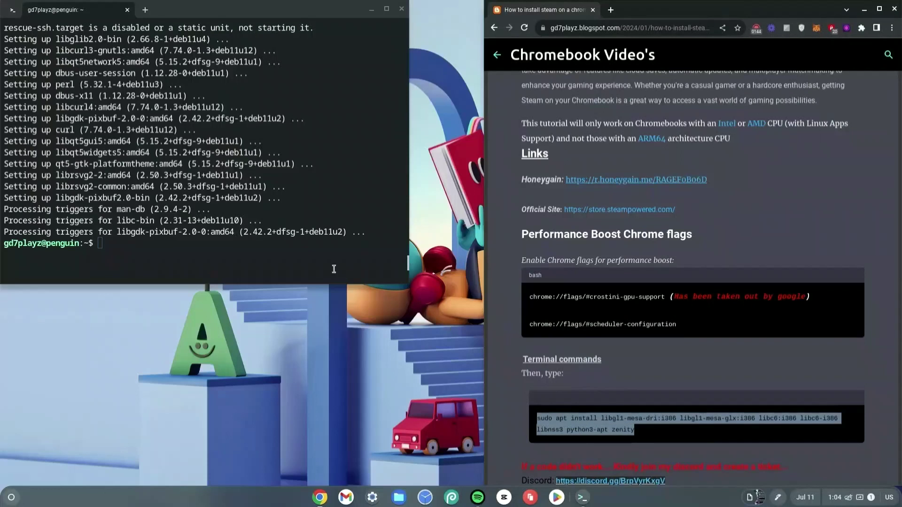
right_click(308, 256)
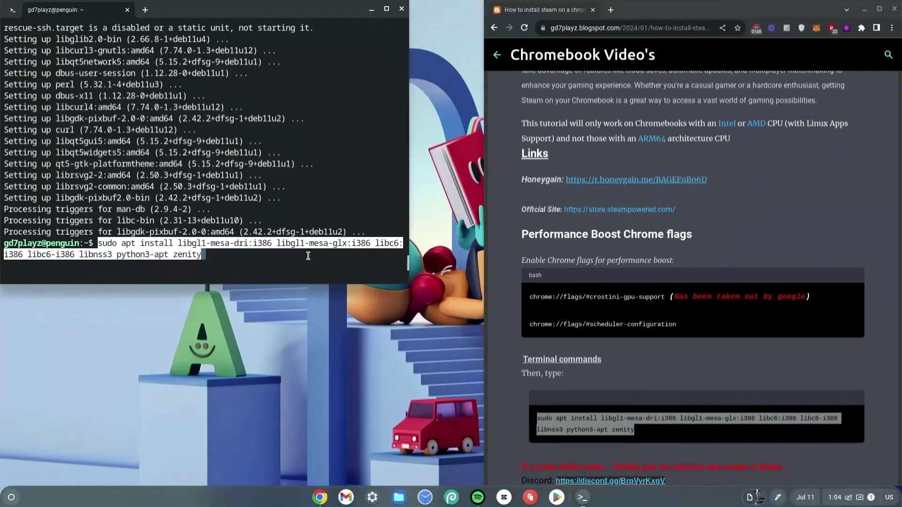
key("Return")
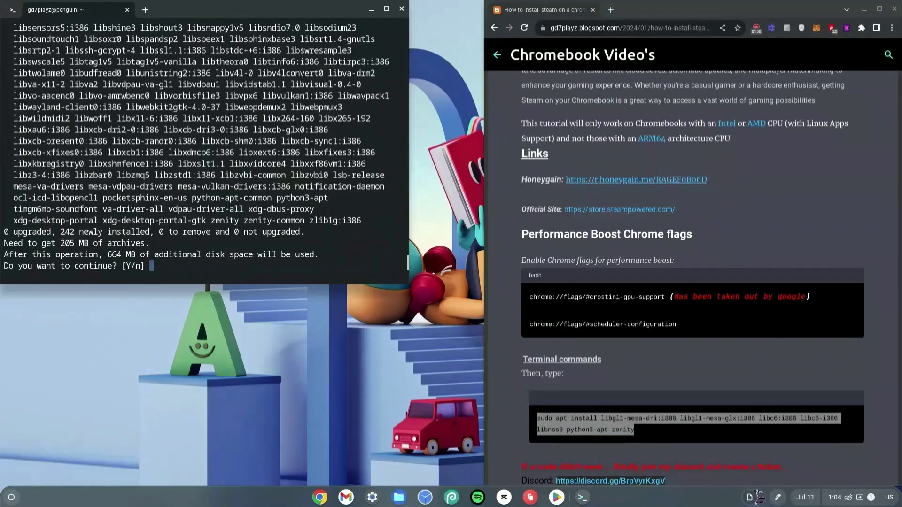
type("y")
key("Return")
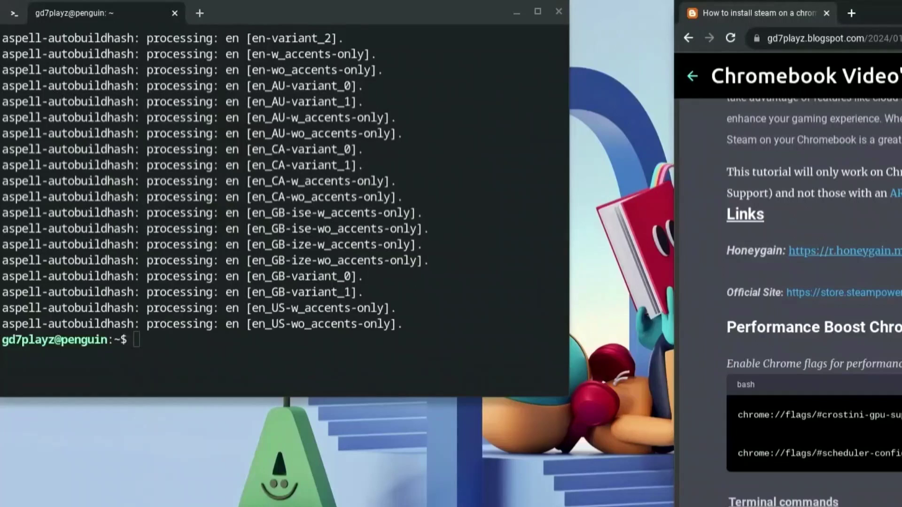
left_click(463, 342)
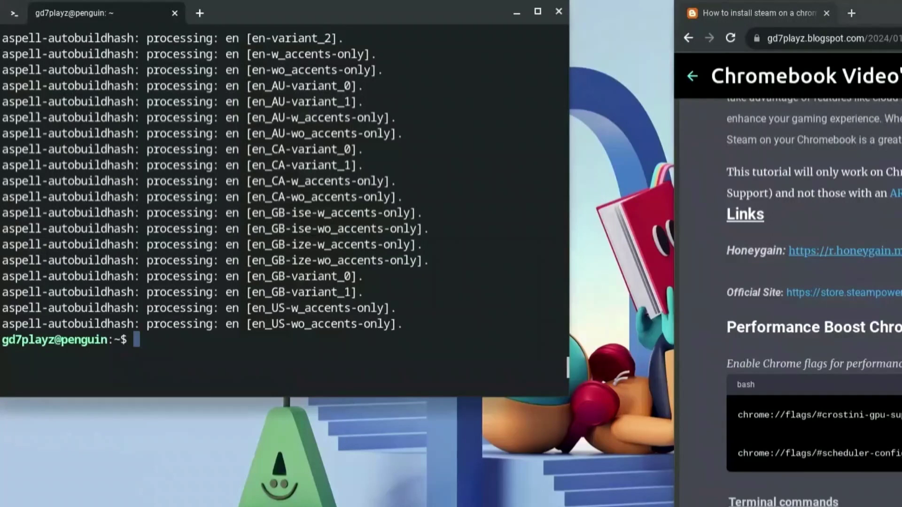
type("sduo ")
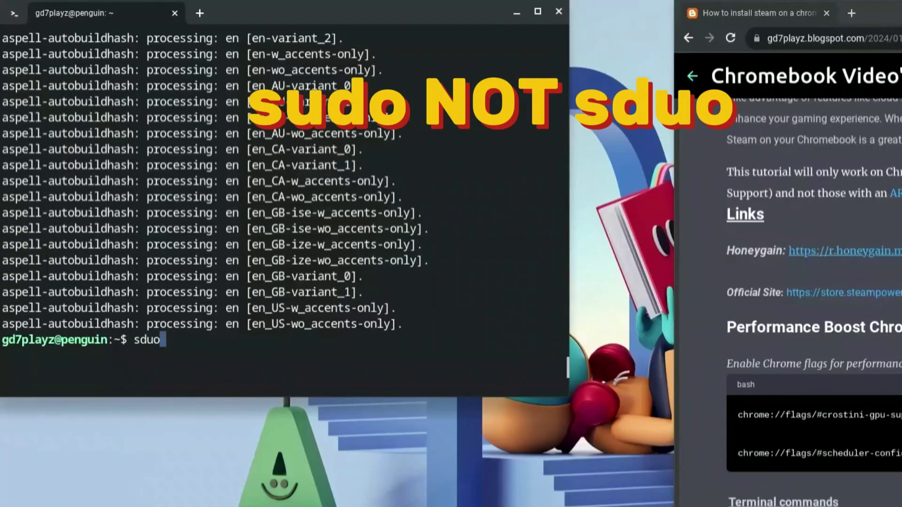
type("dpkg")
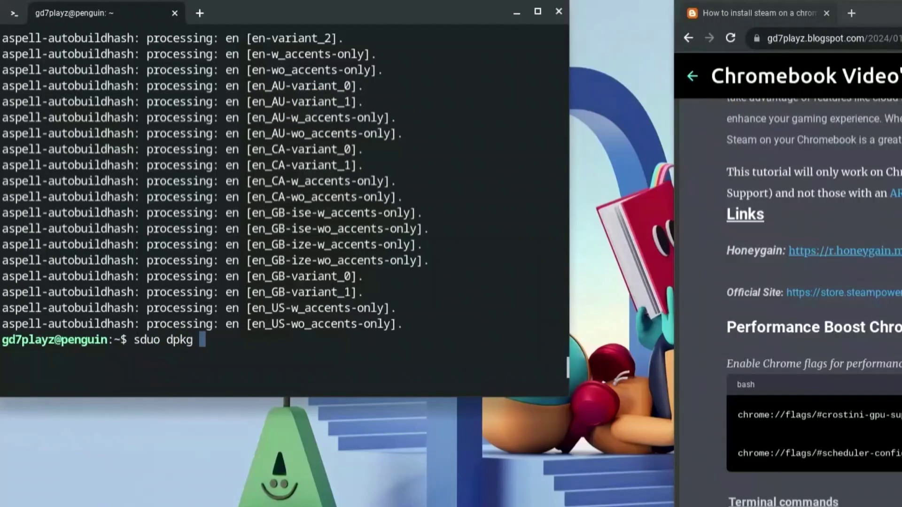
type(" -i")
Install steam.deb with sudo dpkg -i, leaving steam-launcher unconfigured over missing xterm.
type("steam.deb")
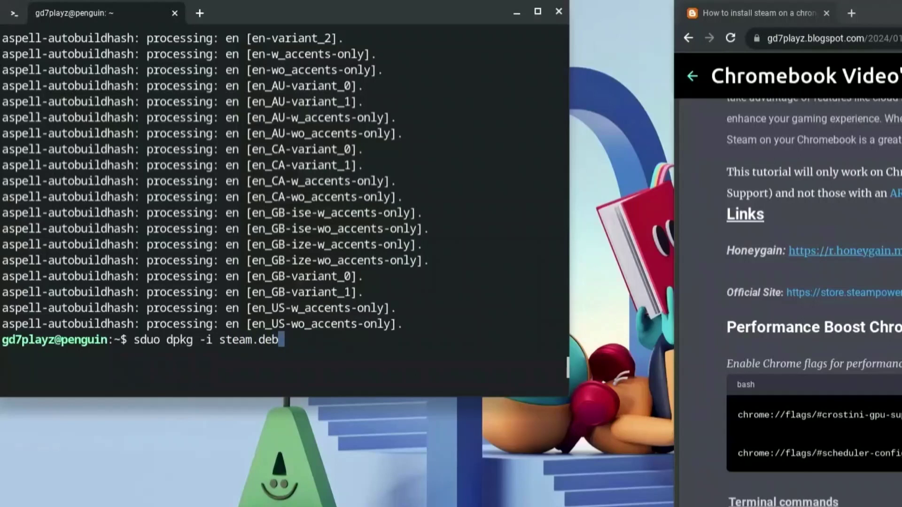
key("Return")
type("sudo dpkg -i steam.deb")
key("Return")
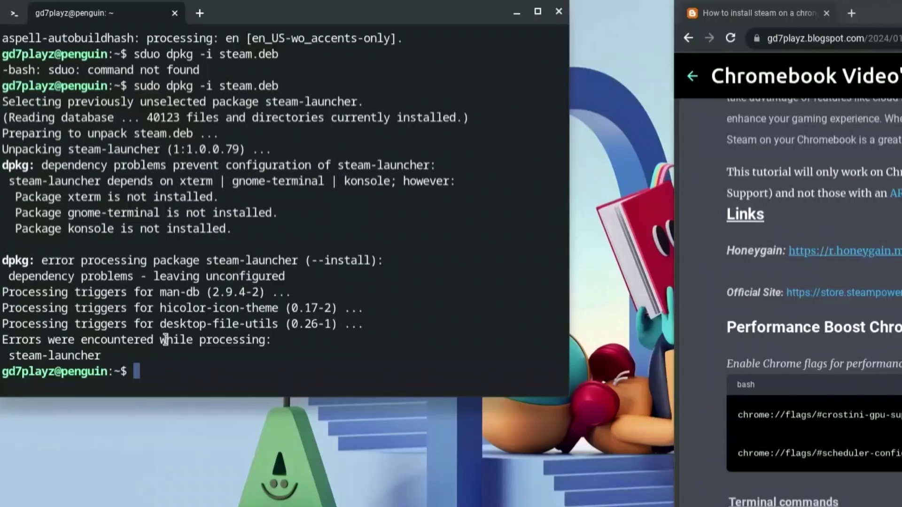
Run sudo apt --fix-broken install and confirm adding xterm, xbitmaps and libutempter0.
type("sudo")
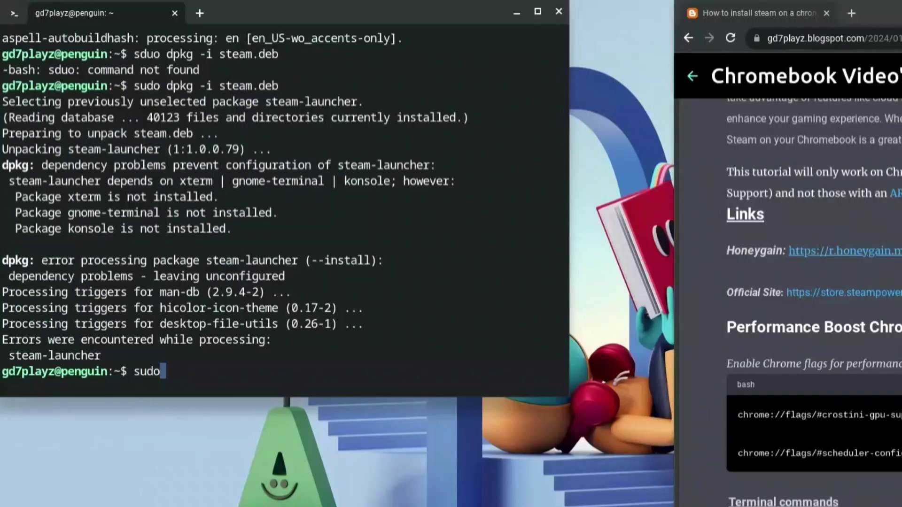
type(" apt --fi")
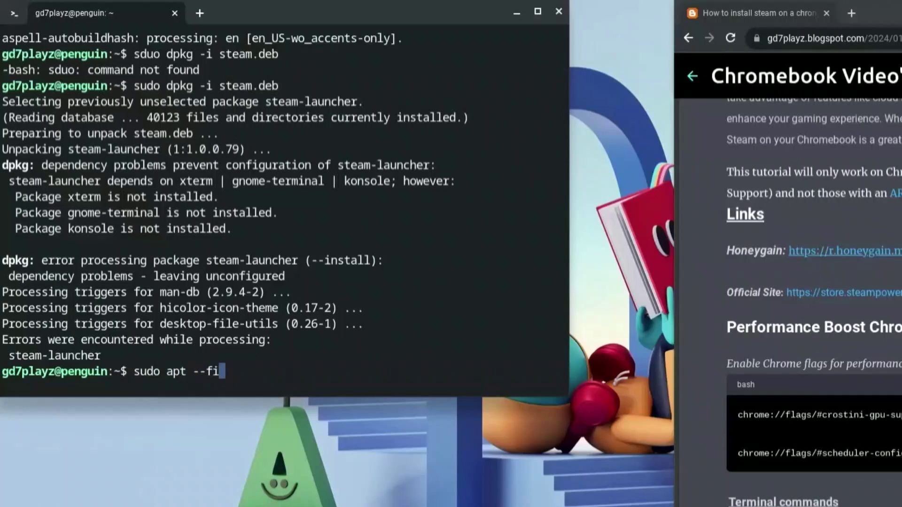
type("x-broken")
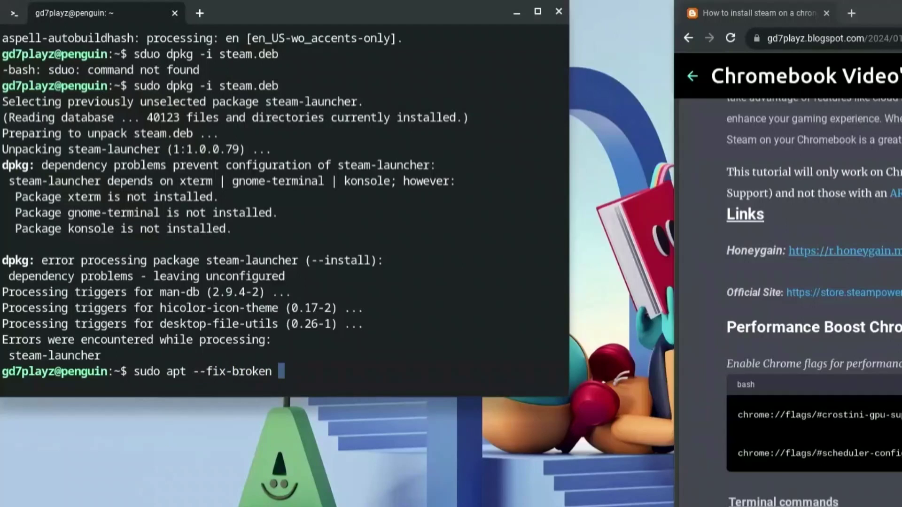
type(" install")
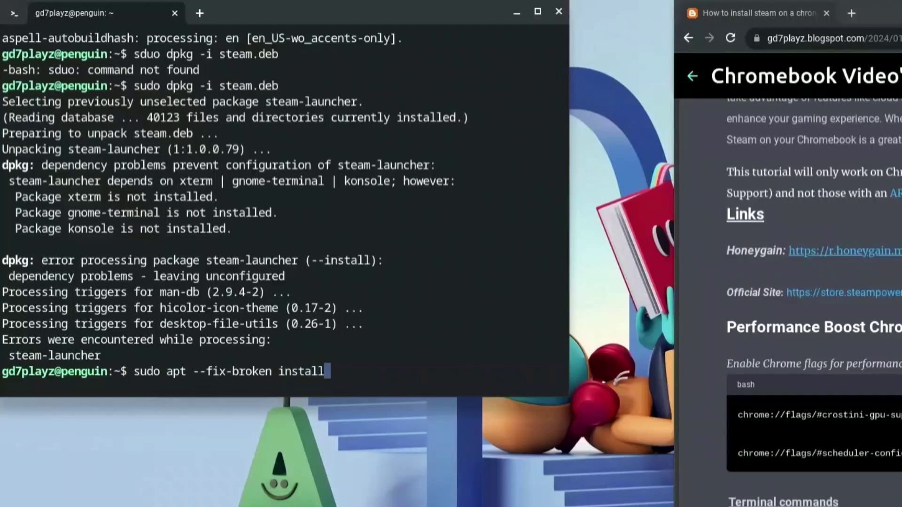
key("Return")
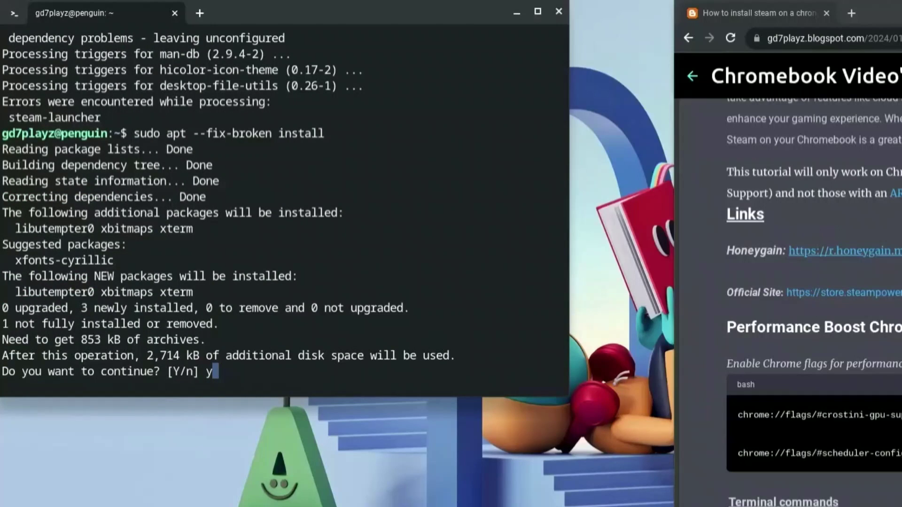
key("Return")
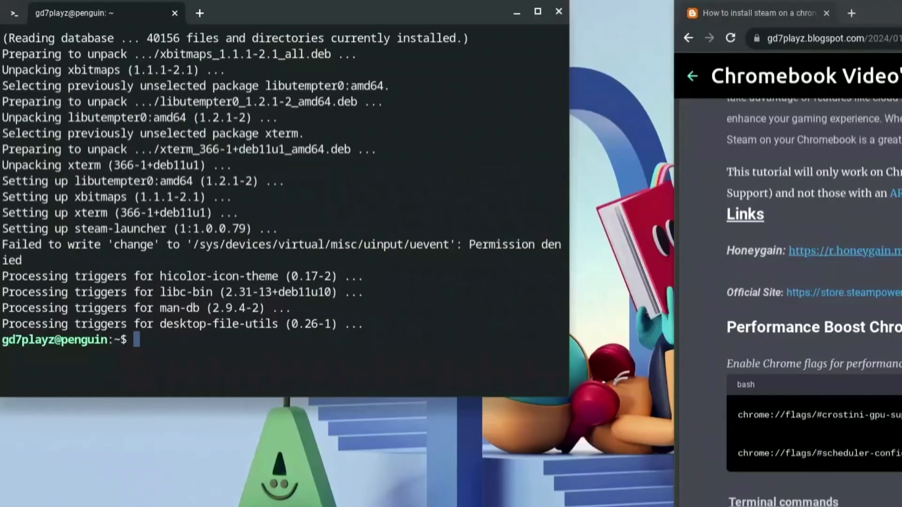
type("sudo dpkg")
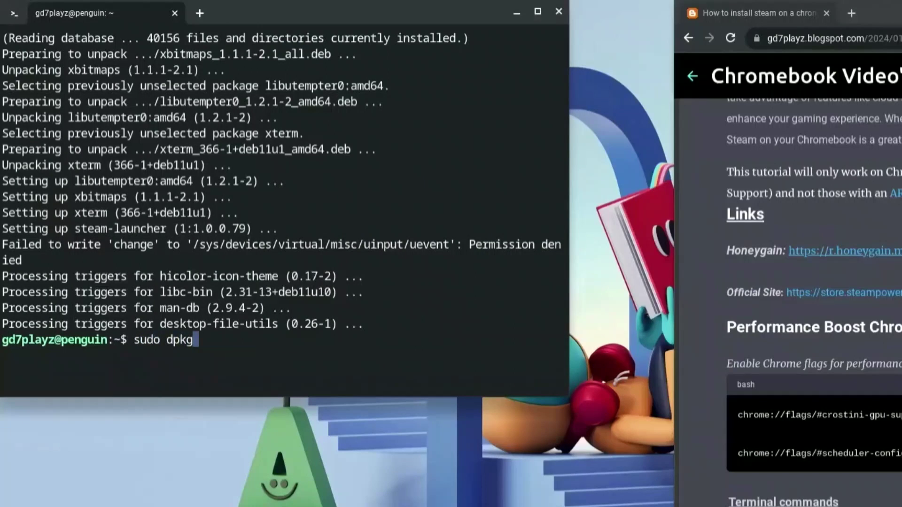
type(" -i s")
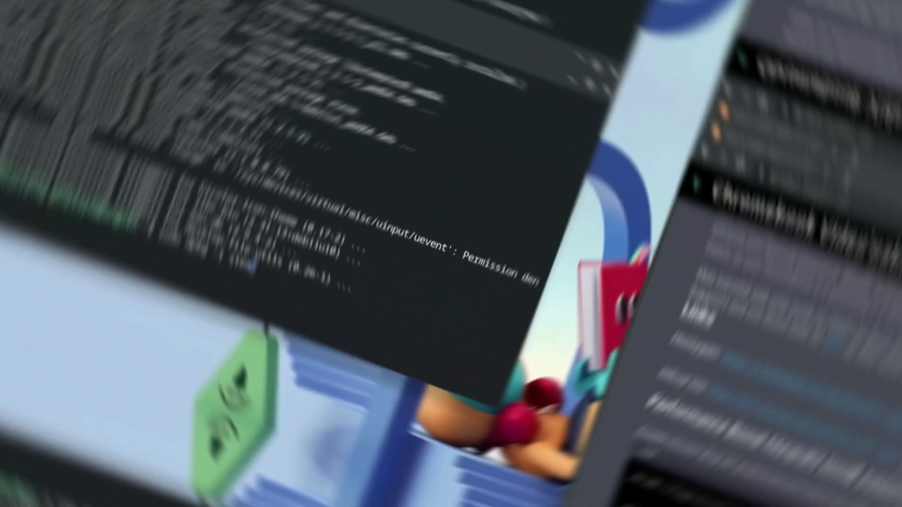
Reinstall steam.deb with sudo dpkg -i, then launch Steam with steam fixedvblank_mode=0.
type(".deb")
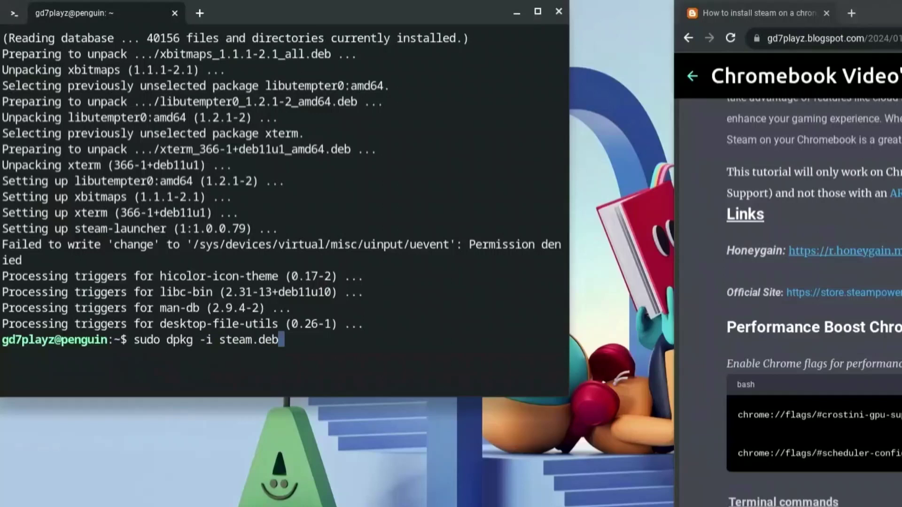
key("Return")
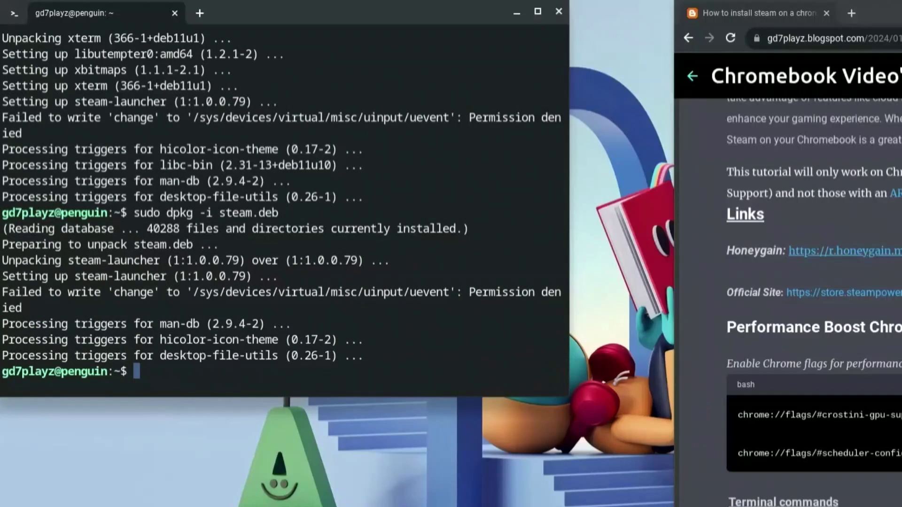
type("steam f")
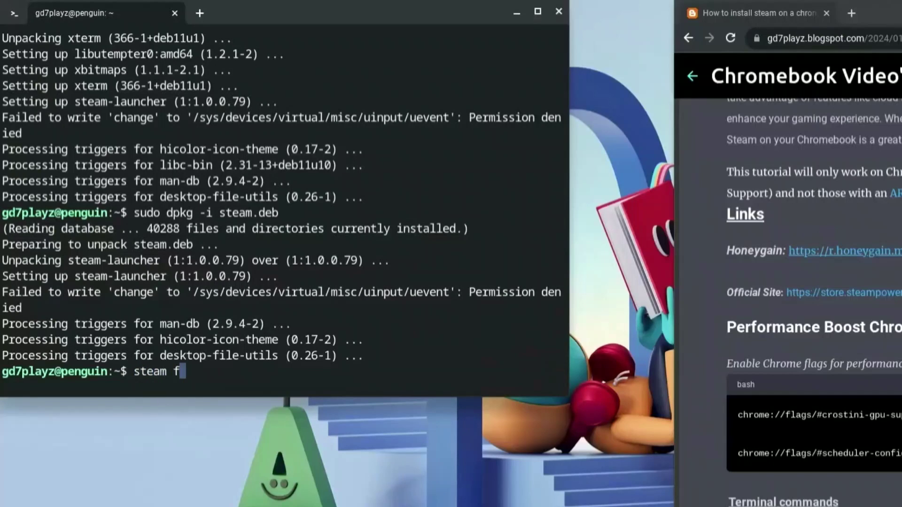
type("ixedvb")
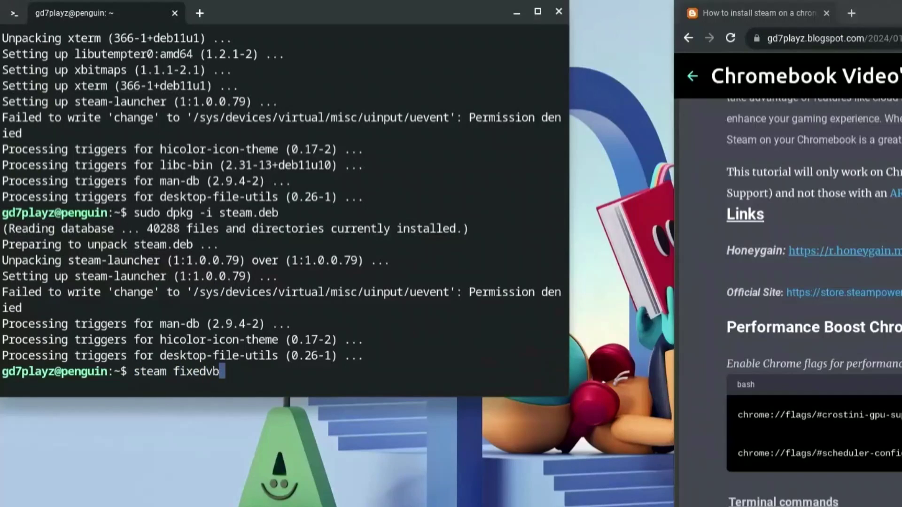
type("lank_mode")
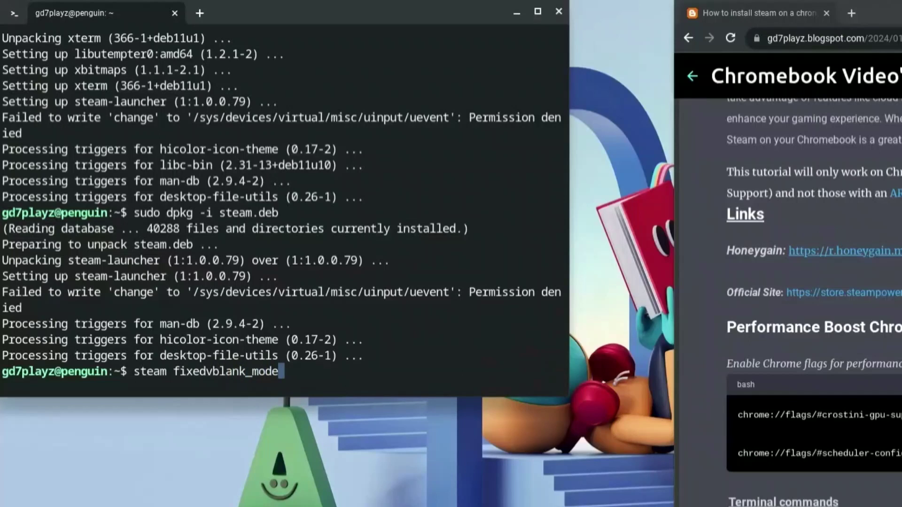
type("=0")
key("Return")
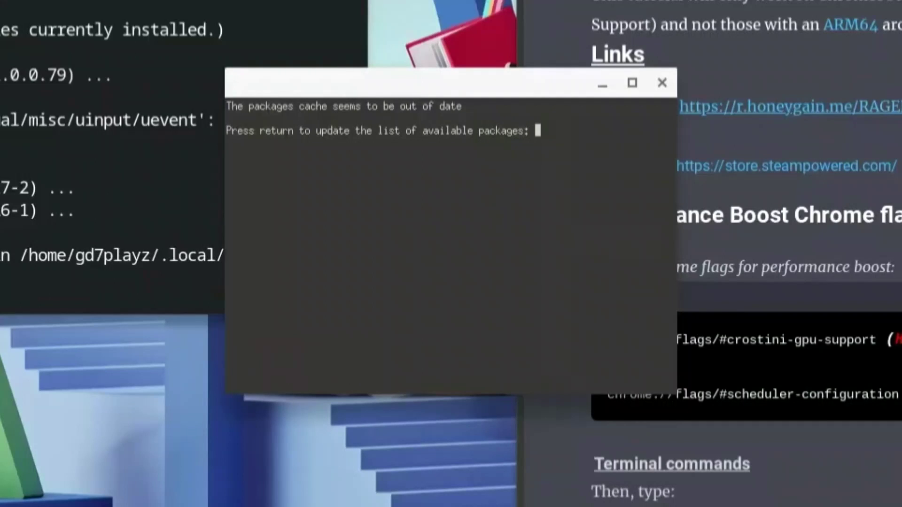
Update Steam's package list and approve the 113 additional packages to complete its setup.
key("Return")
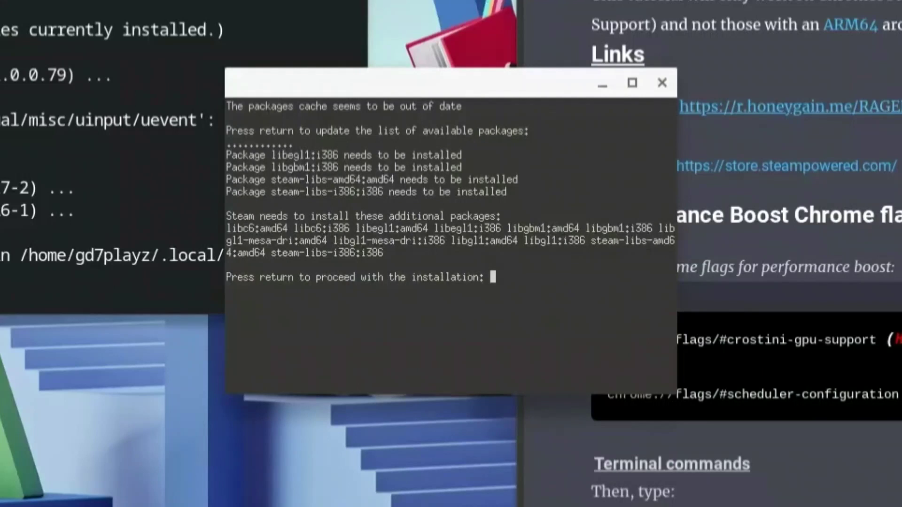
key("Return")
type("y")
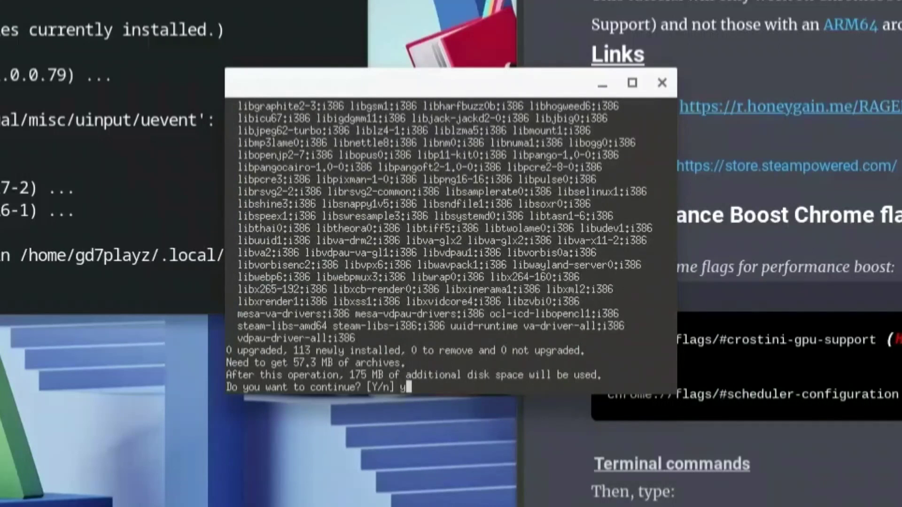
key("Return")
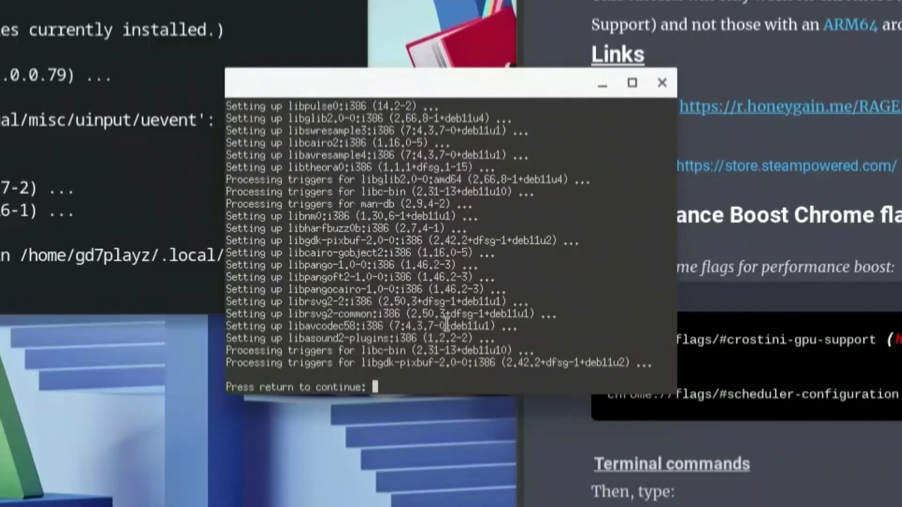
key("Return")
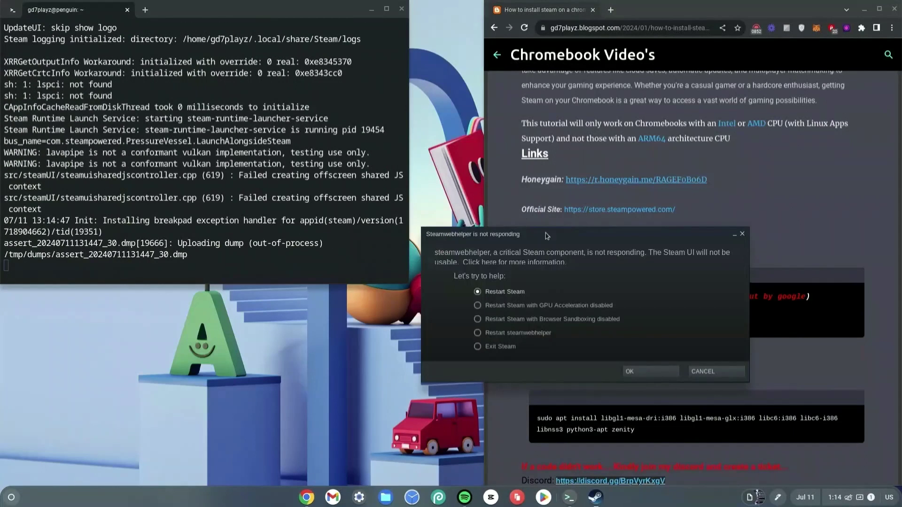
Restart the not-responding Steam client, then briefly open and close the ChromeOS launcher.
left_click_drag(538, 235, 318, 133)
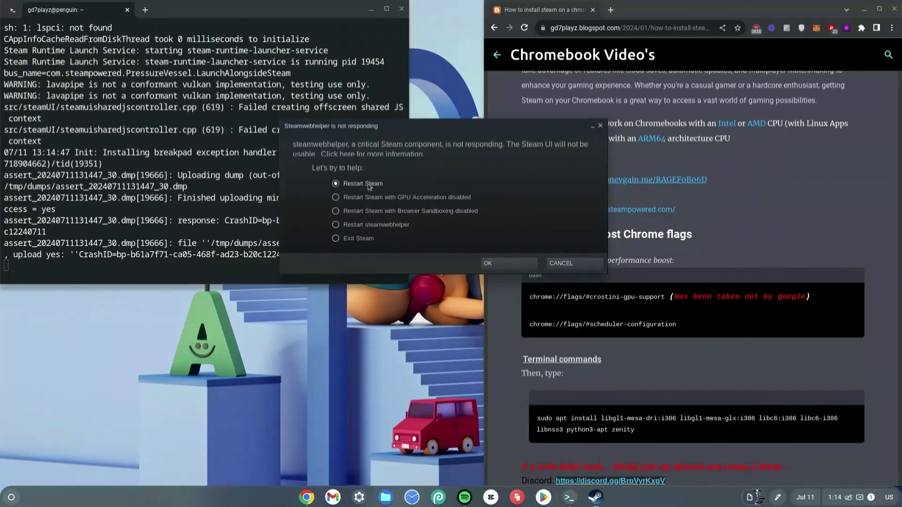
left_click(491, 263)
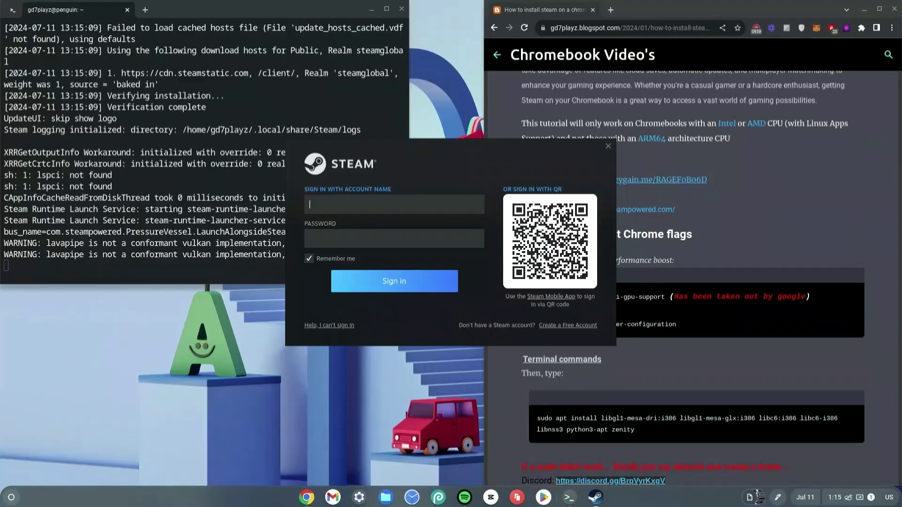
left_click(11, 499)
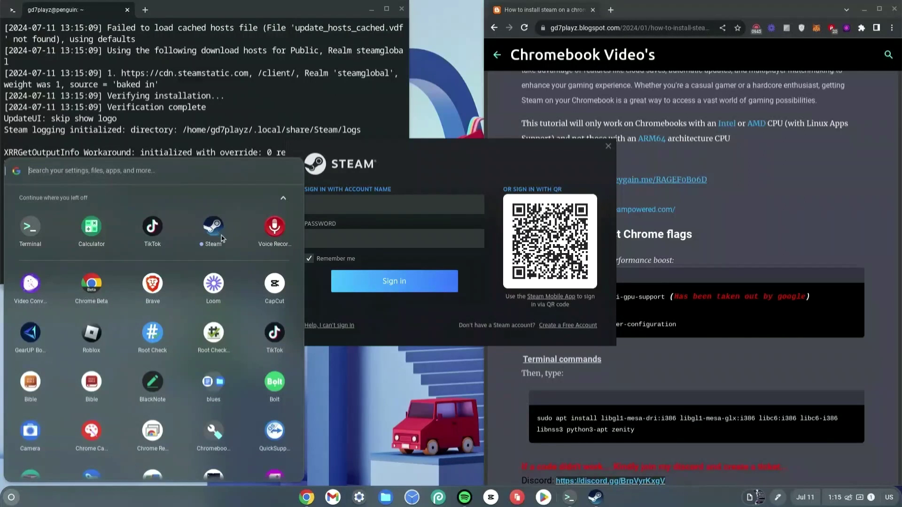
left_click(473, 281)
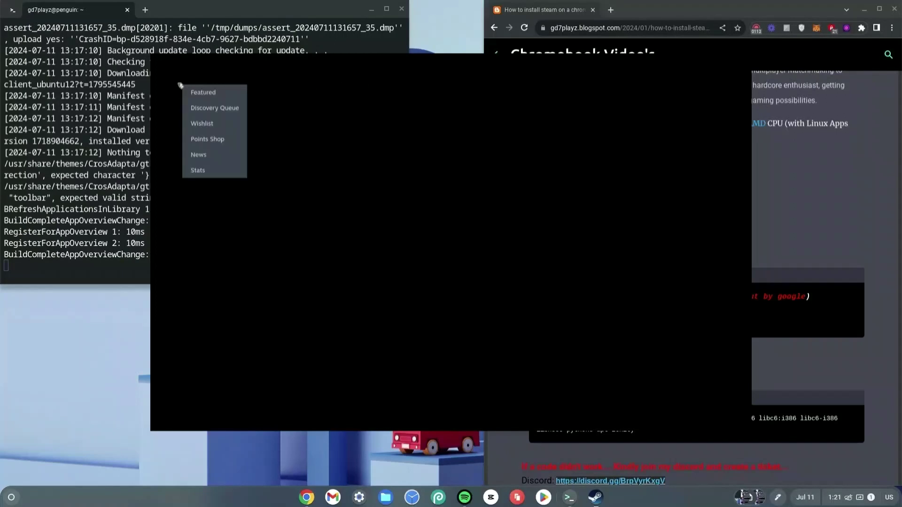
Disable 'Enable GPU accelerated rendering in web views' in Steam's Interface settings and restart Steam.
mouse_move(305, 82)
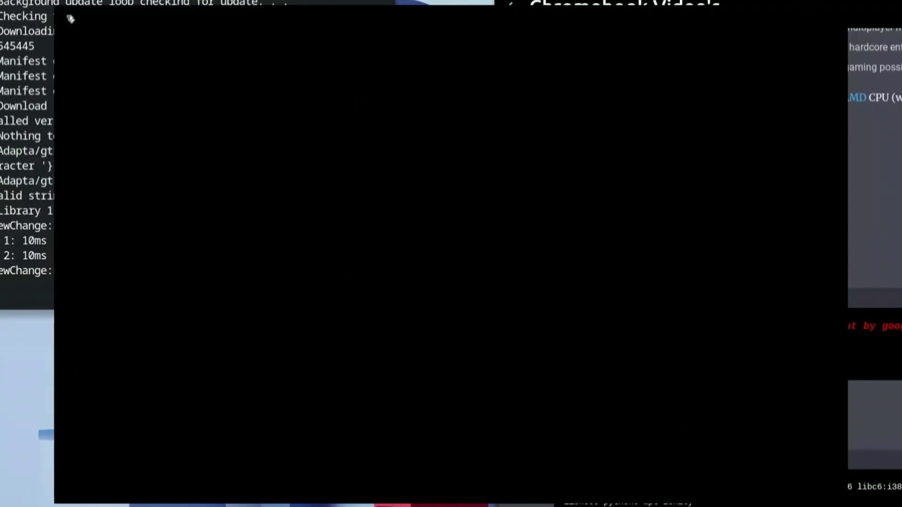
left_click(70, 19)
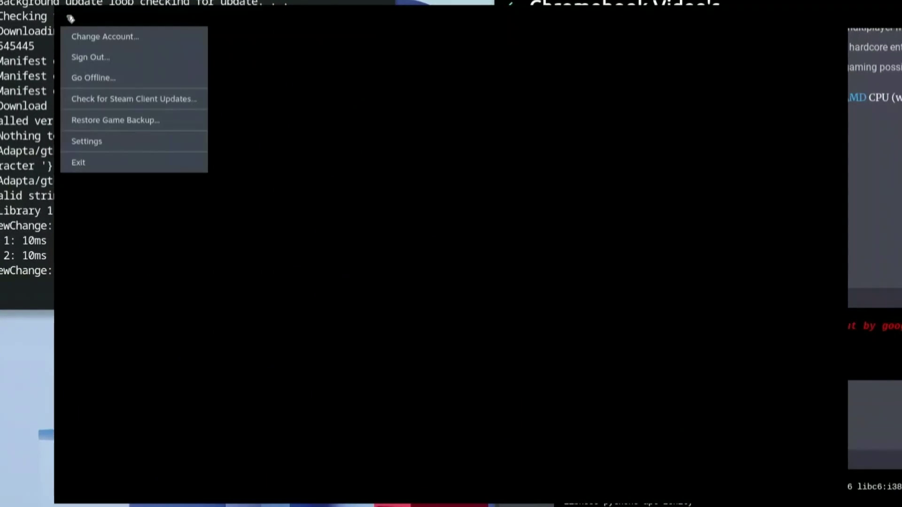
left_click(90, 144)
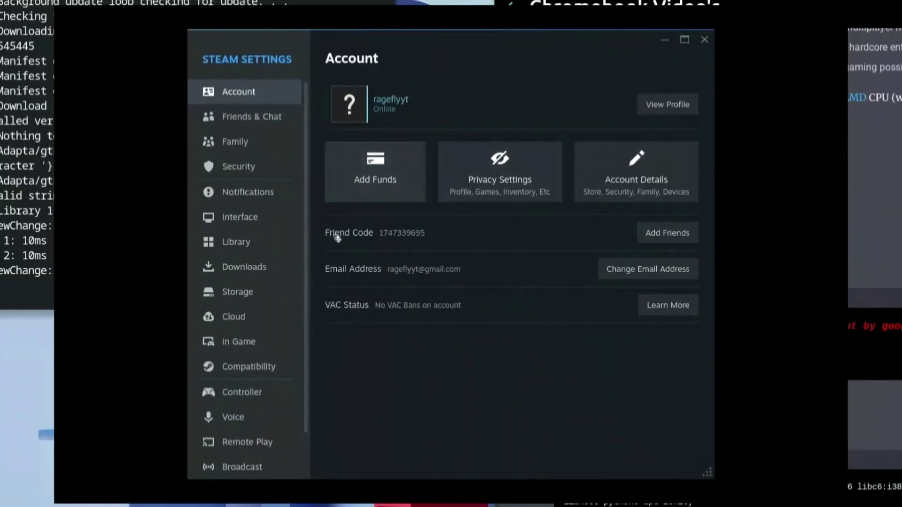
left_click(241, 220)
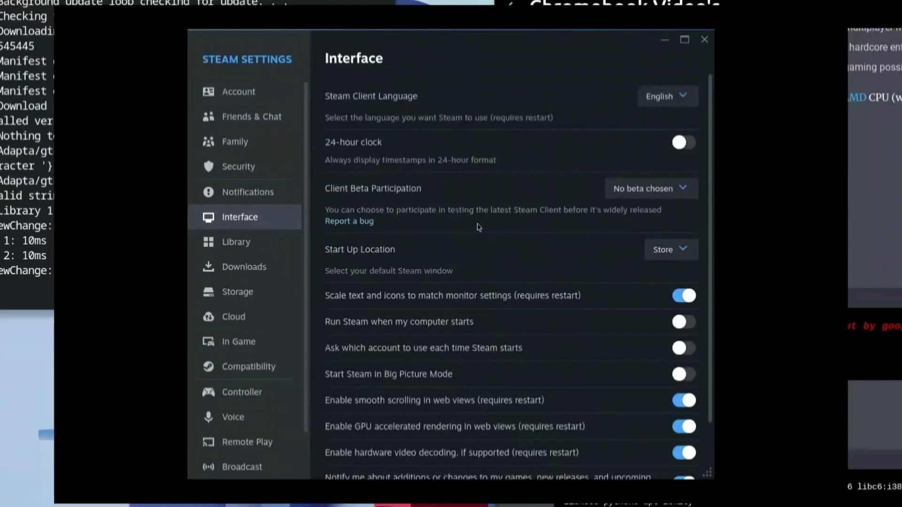
scroll(661, 336, "down", 1)
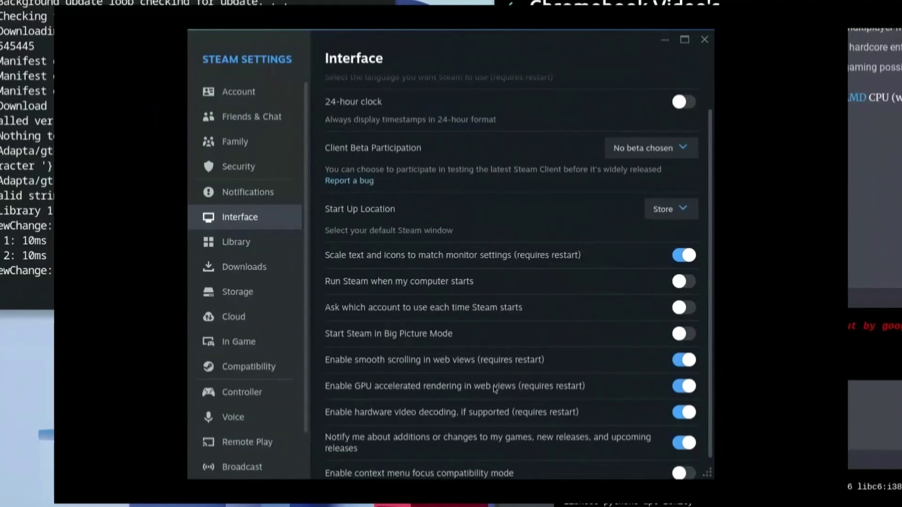
left_click(688, 388)
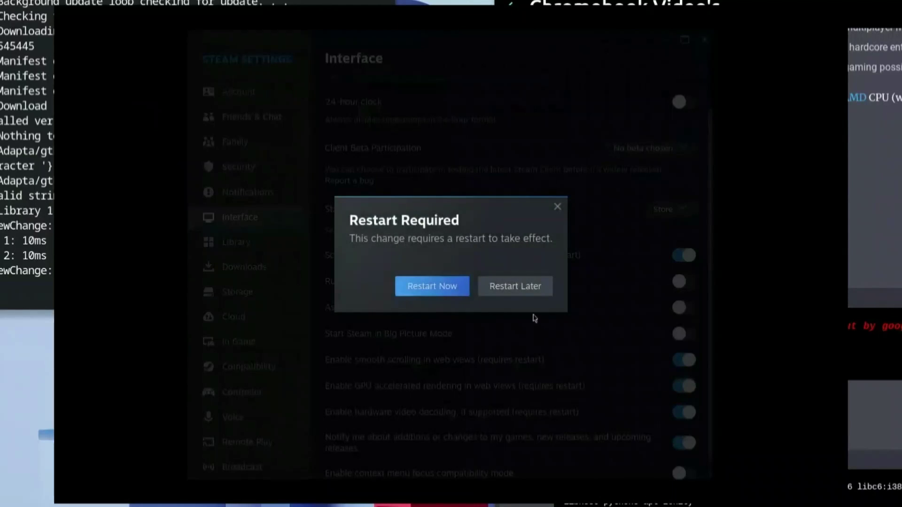
left_click(453, 288)
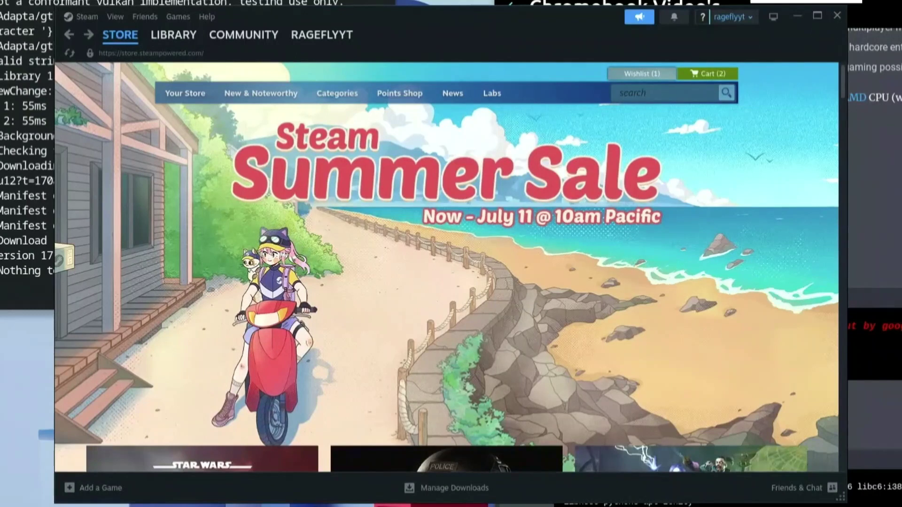
Search the store for 'underway', try Play Game on its page, and dismiss the 'Invalid platform' error.
left_click(687, 96)
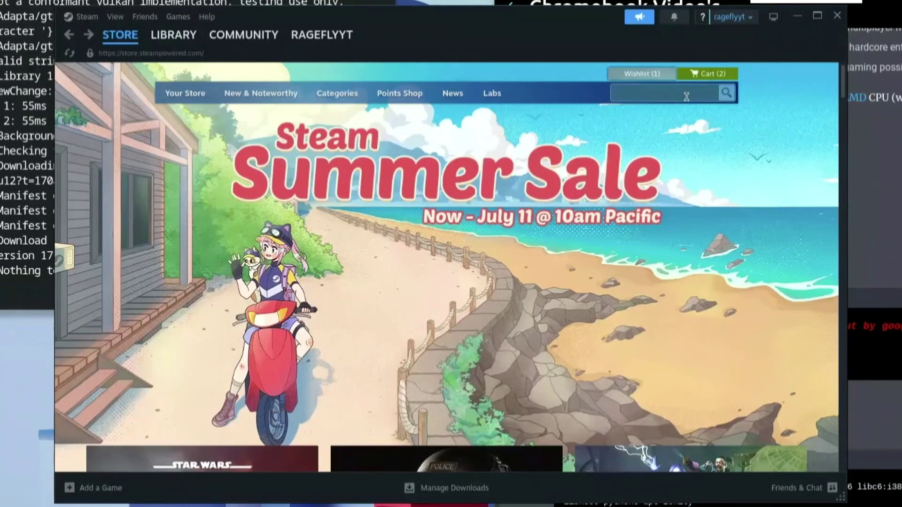
type("underway")
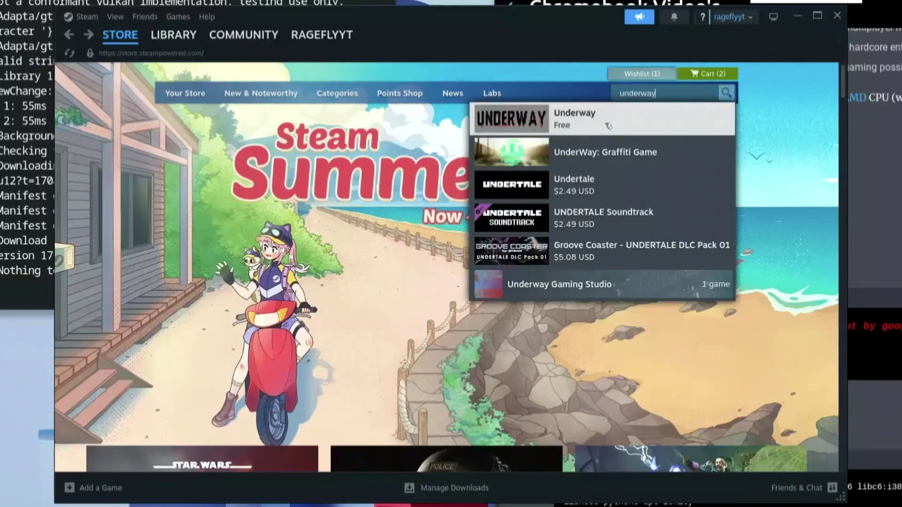
left_click(607, 124)
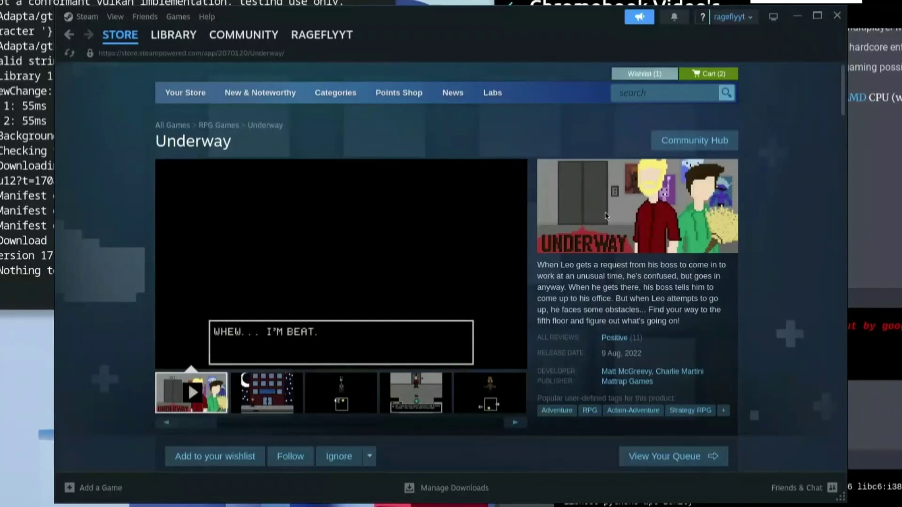
scroll(838, 117, "down", 5)
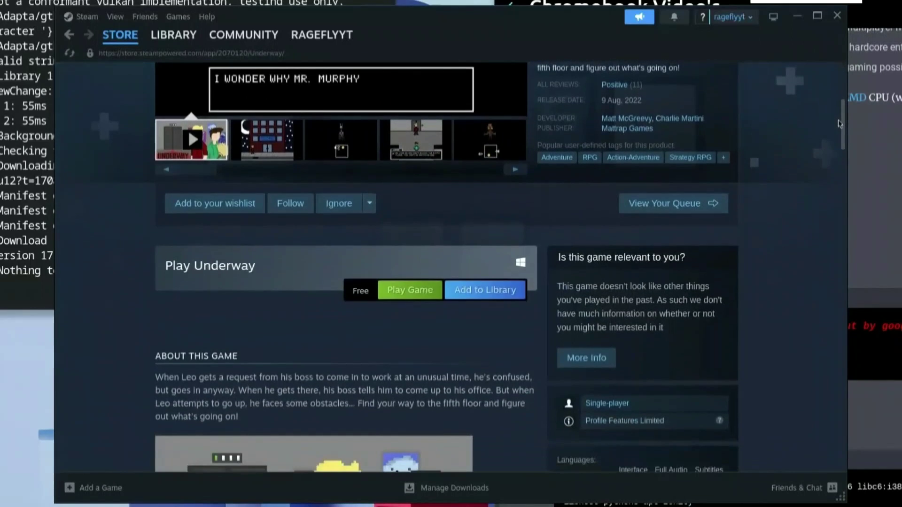
left_click(417, 292)
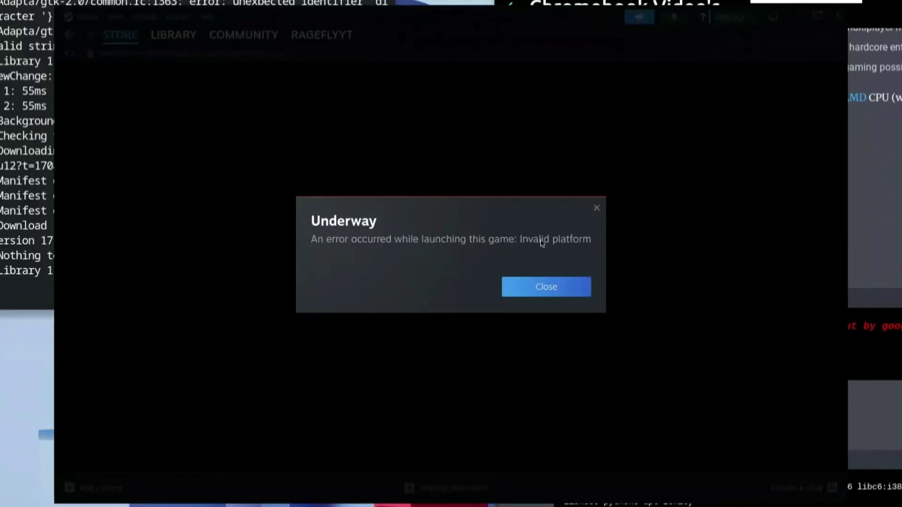
left_click(553, 290)
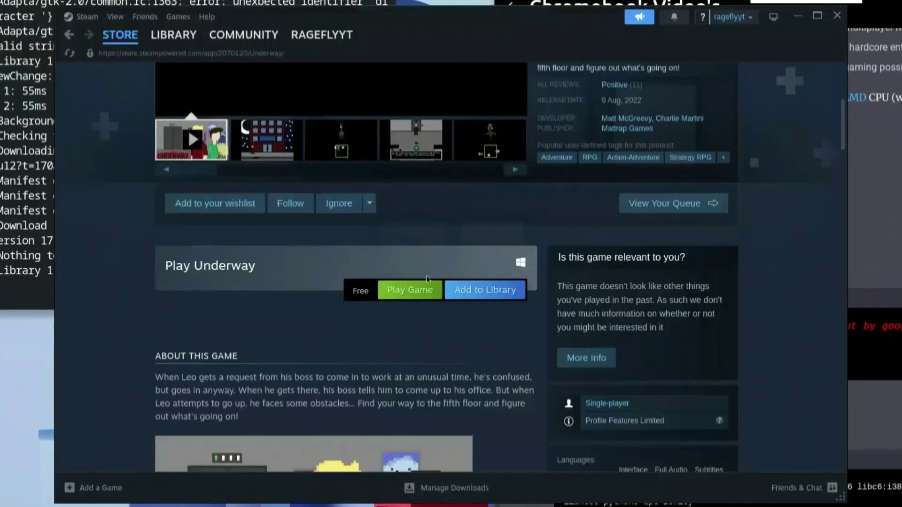
Add Underway to the library and open its page from Library Home.
left_click(500, 291)
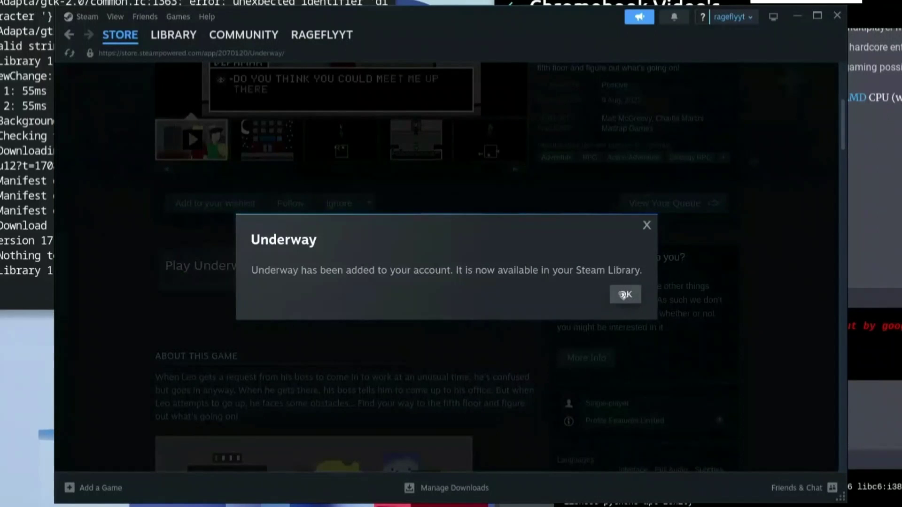
left_click(625, 295)
mouse_move(180, 42)
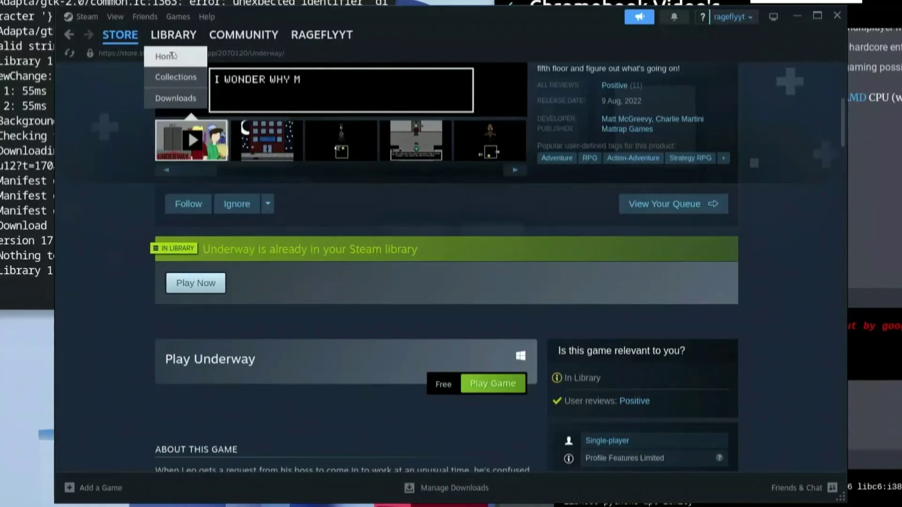
left_click(169, 57)
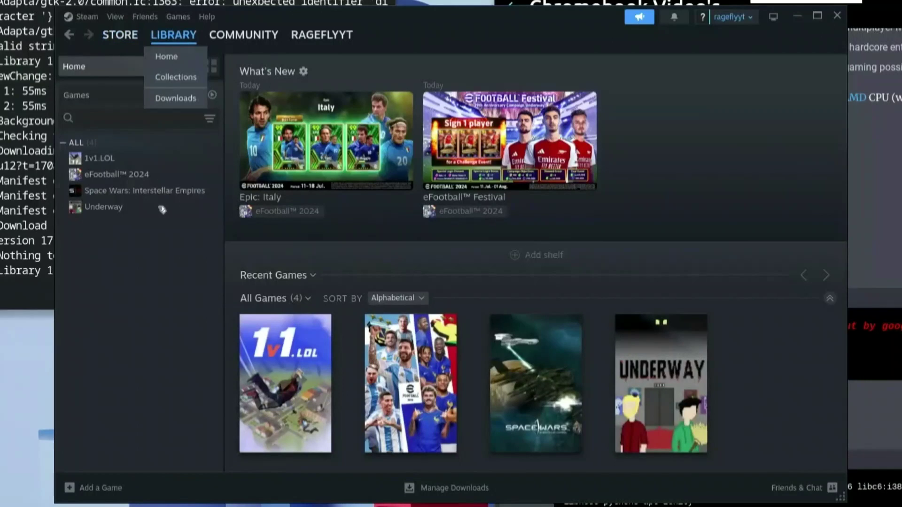
left_click(140, 211)
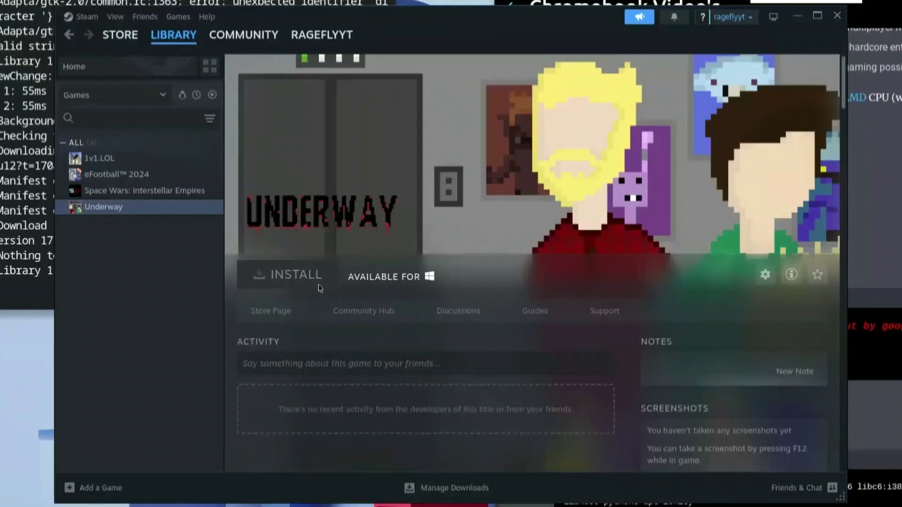
Turn on 'Enable Steam Play for all other titles' in Compatibility settings and restart Steam.
left_click(87, 18)
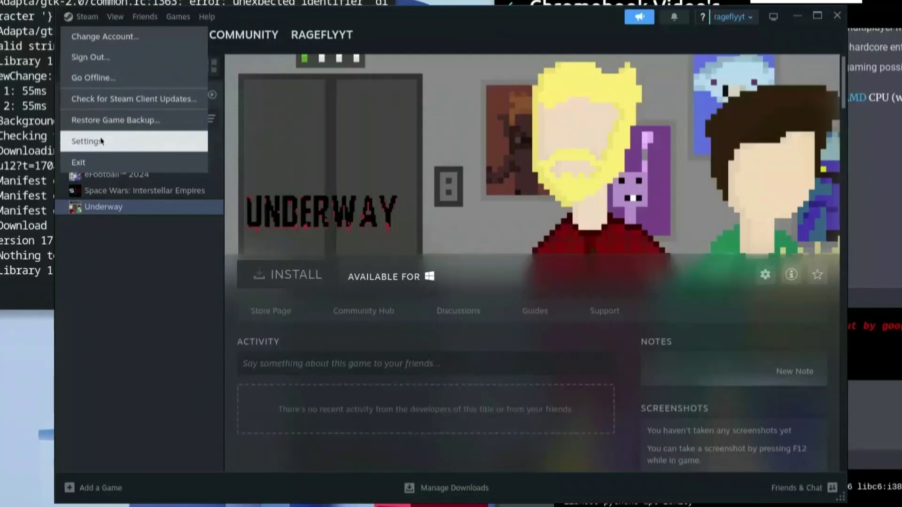
left_click(106, 142)
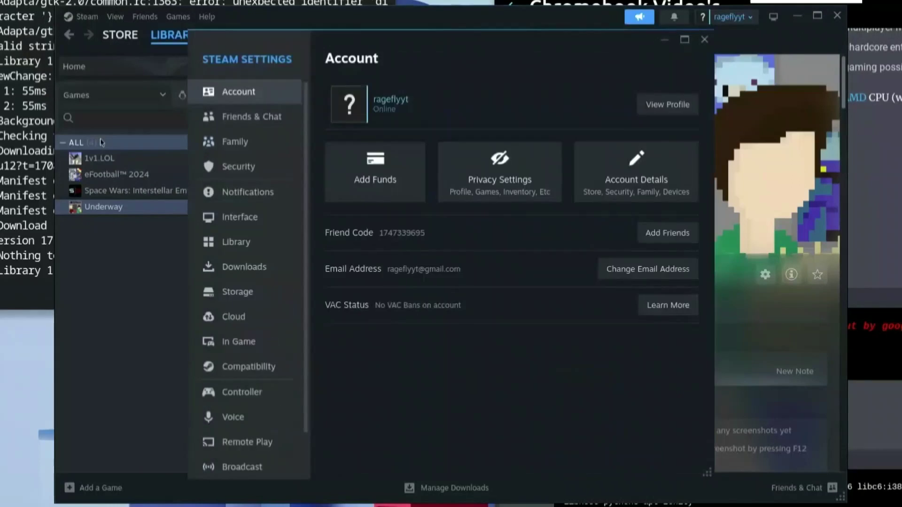
left_click(242, 367)
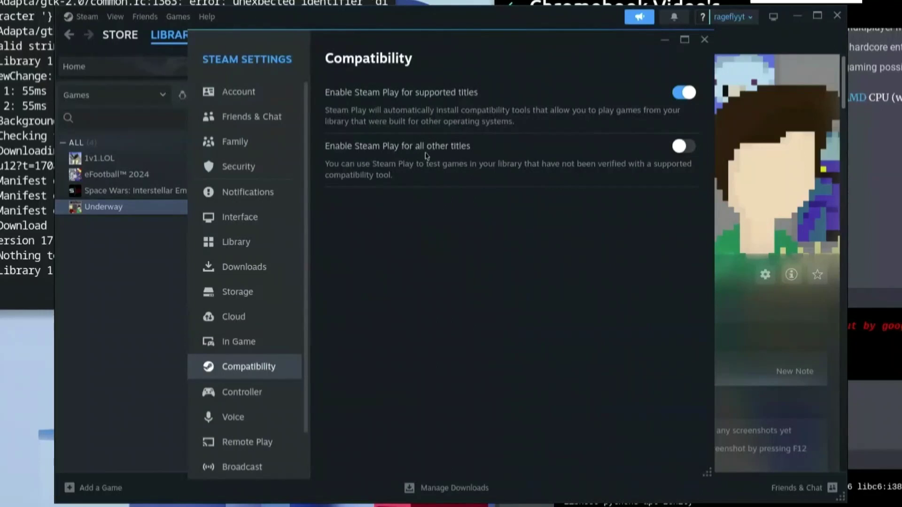
left_click(691, 150)
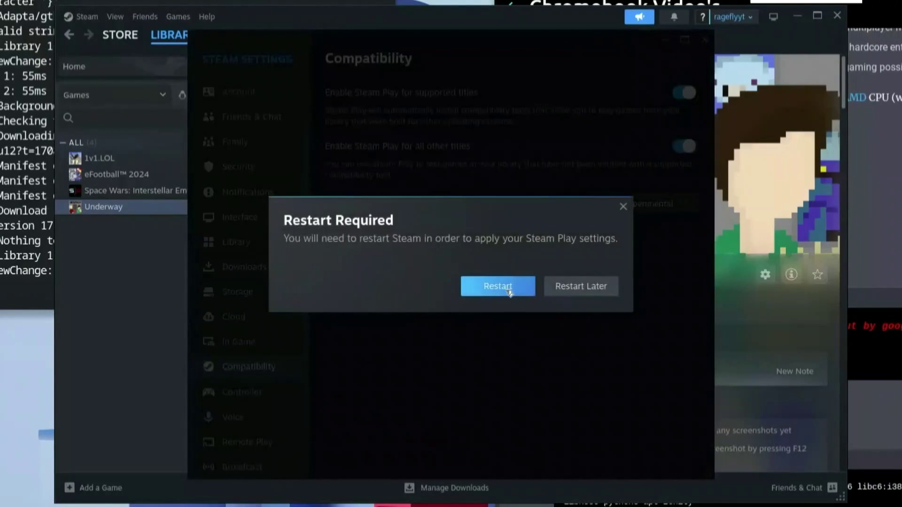
left_click(509, 292)
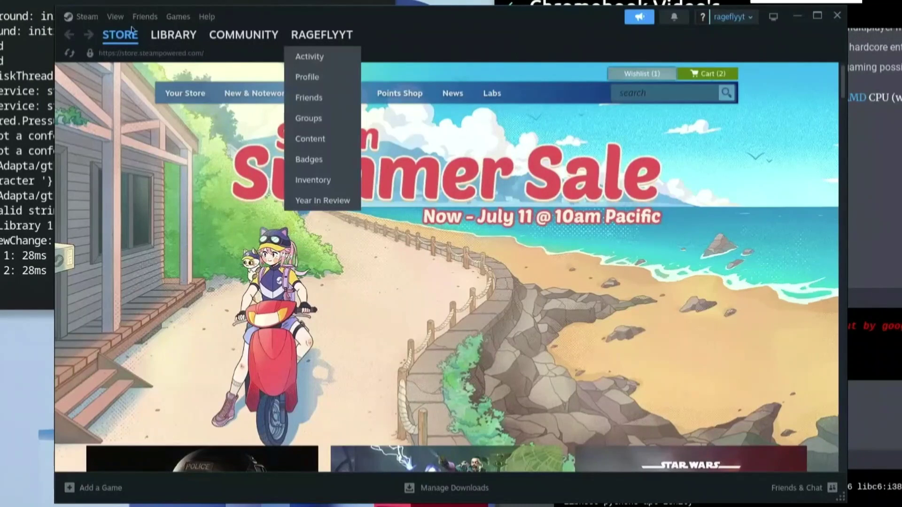
Force Underway to use the Proton Experimental compatibility tool in its Properties.
mouse_move(174, 35)
left_click(177, 58)
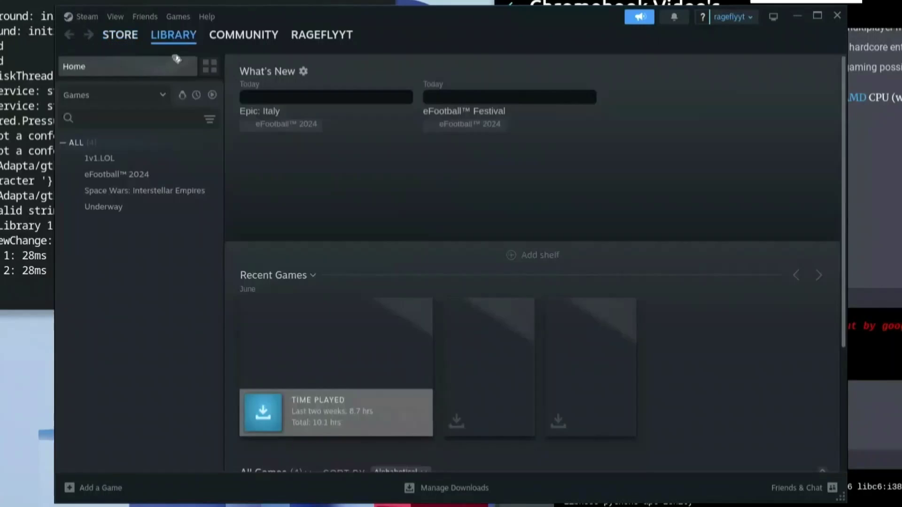
left_click(151, 214)
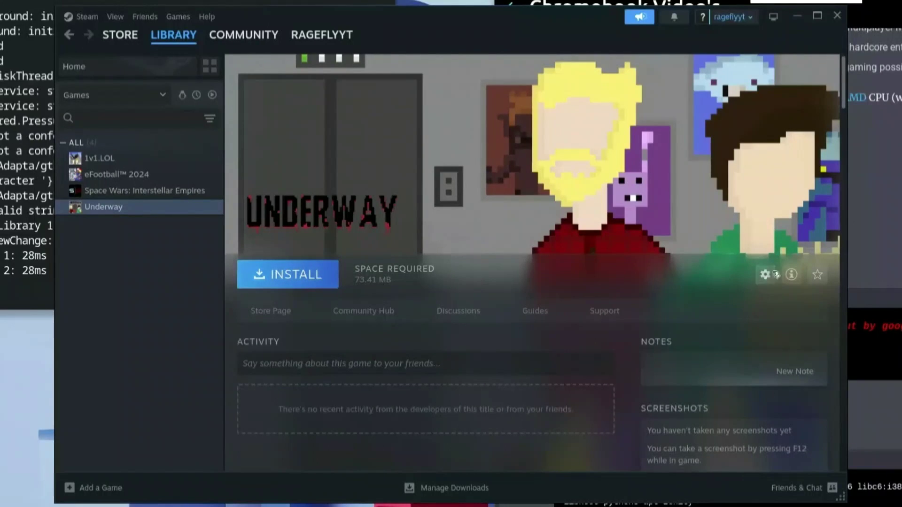
left_click(766, 275)
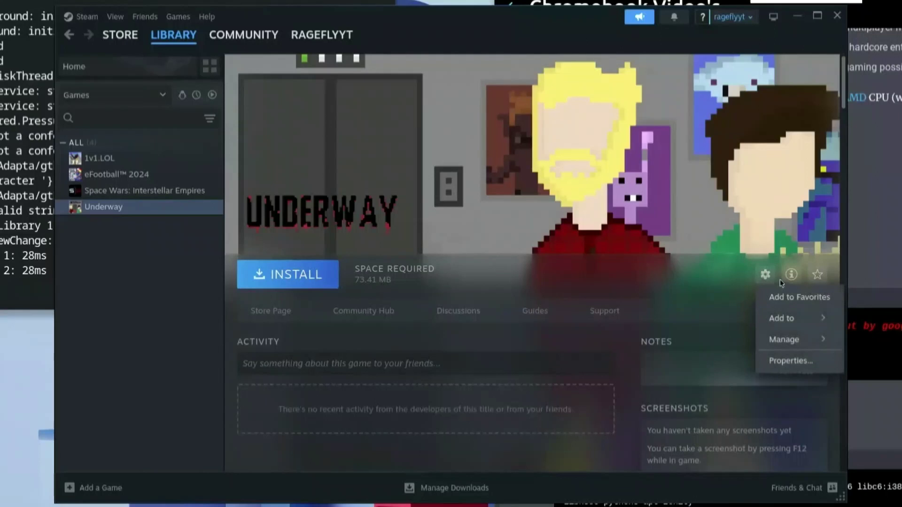
left_click(782, 367)
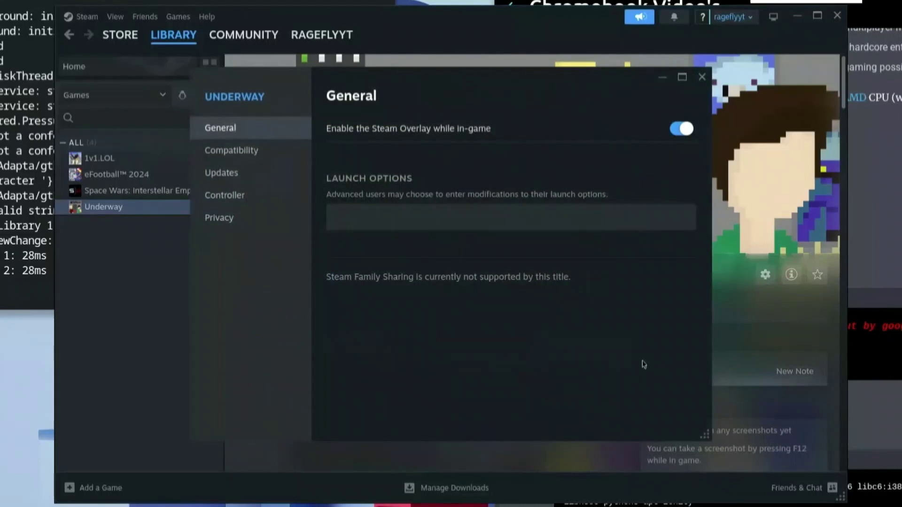
left_click(264, 159)
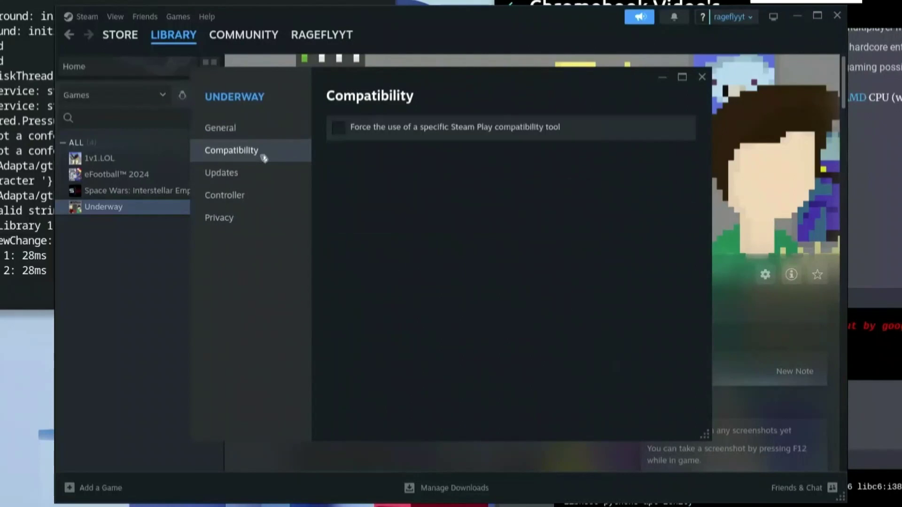
left_click(344, 132)
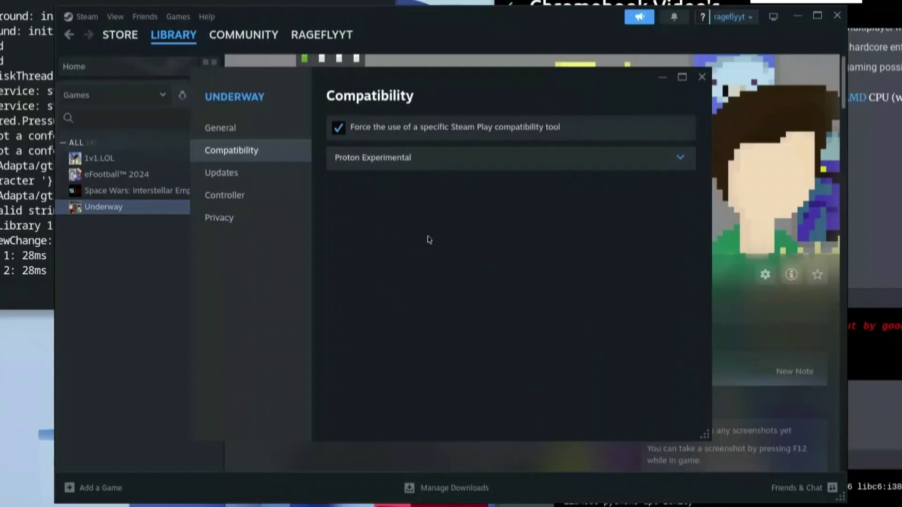
left_click(702, 77)
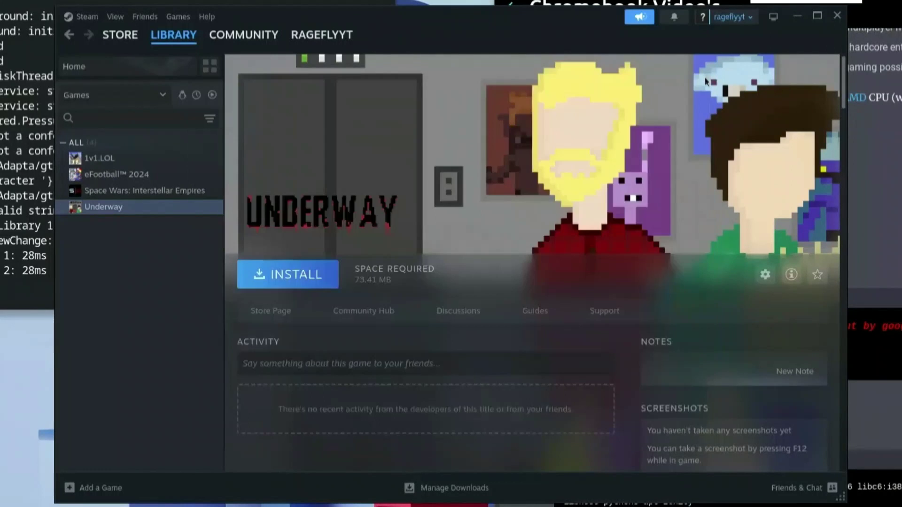
Install Underway to the local drive and follow its progress on the Downloads page.
left_click(297, 276)
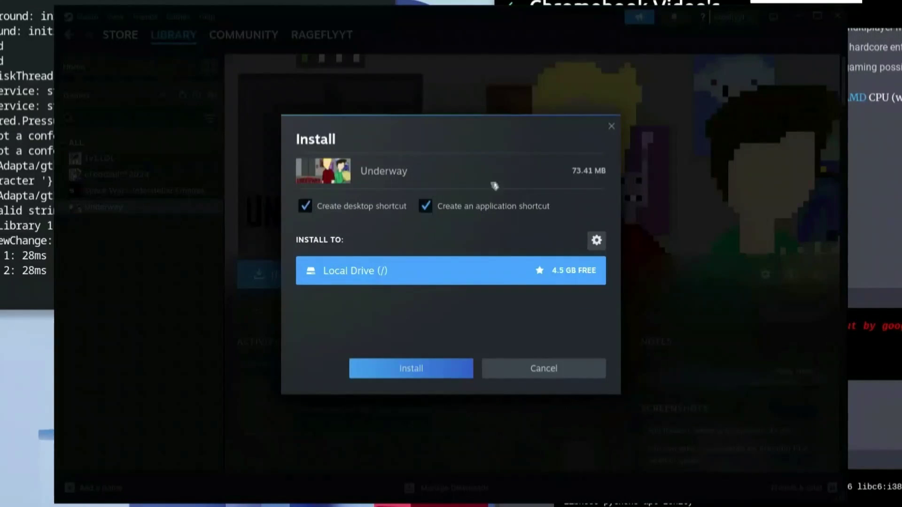
left_click(427, 370)
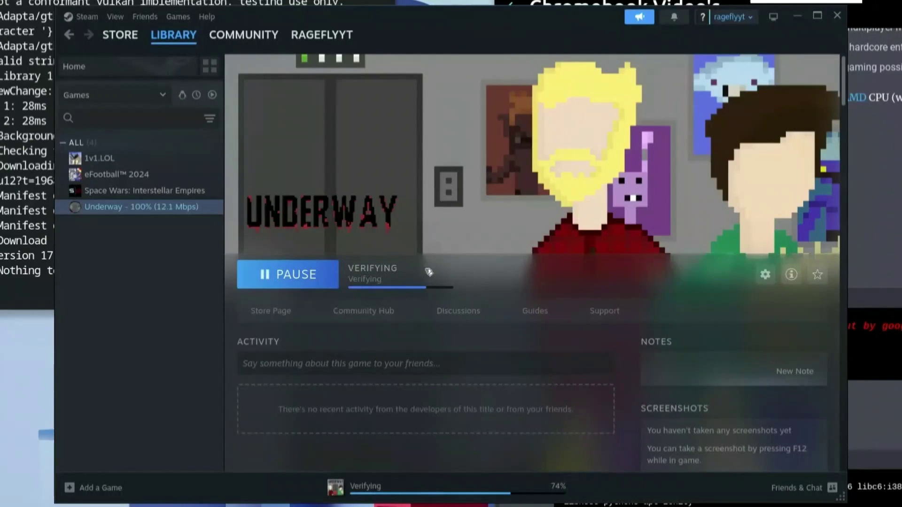
mouse_move(173, 36)
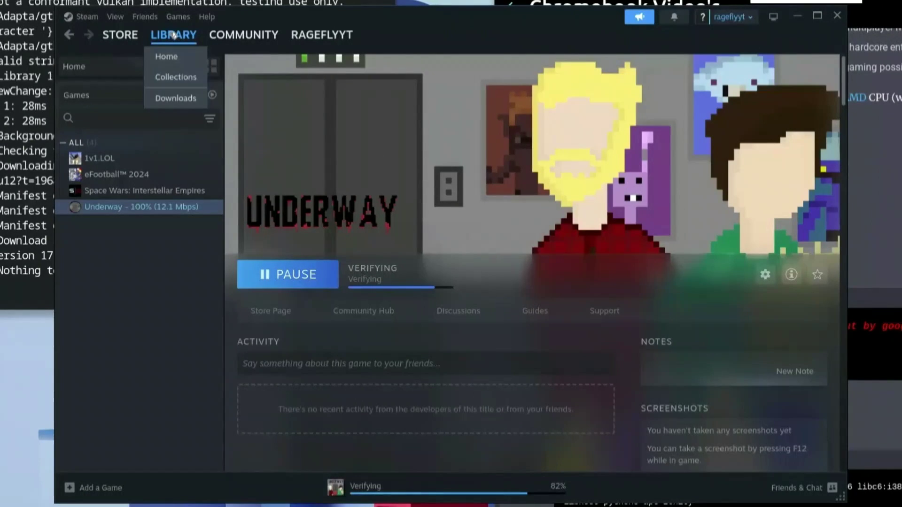
left_click(176, 97)
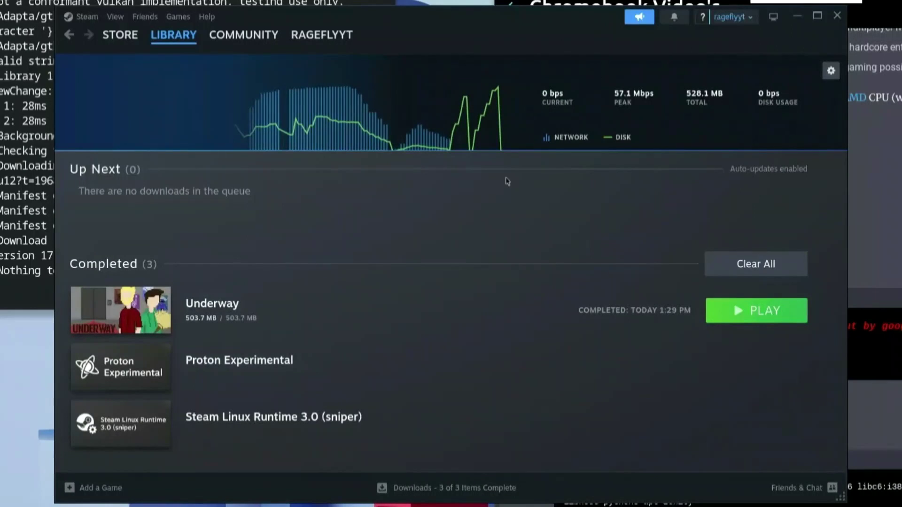
Switch Steam Play for other titles to Proton 9.0-2, dismissing the restart notice.
left_click(86, 16)
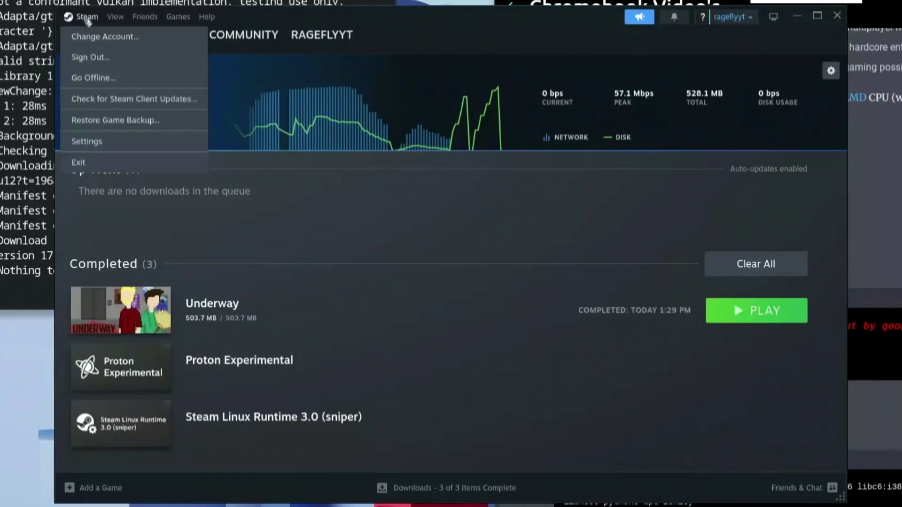
left_click(94, 141)
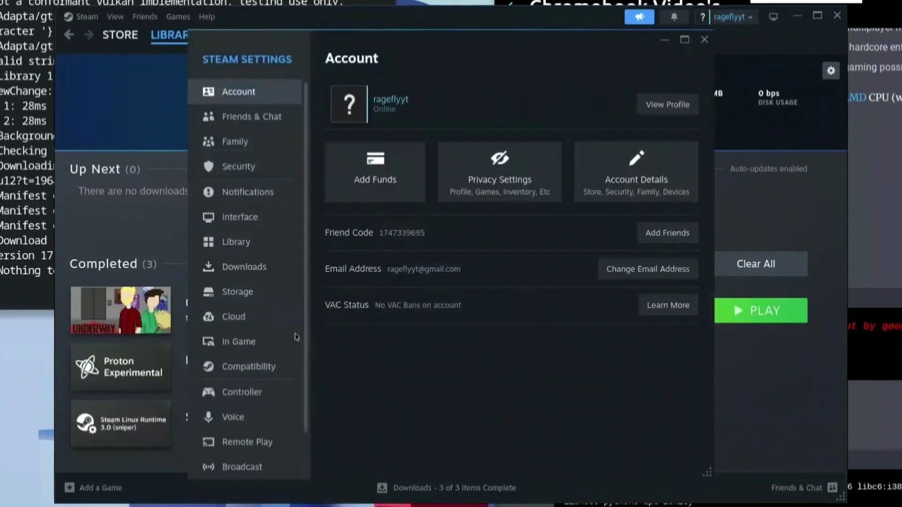
left_click(243, 370)
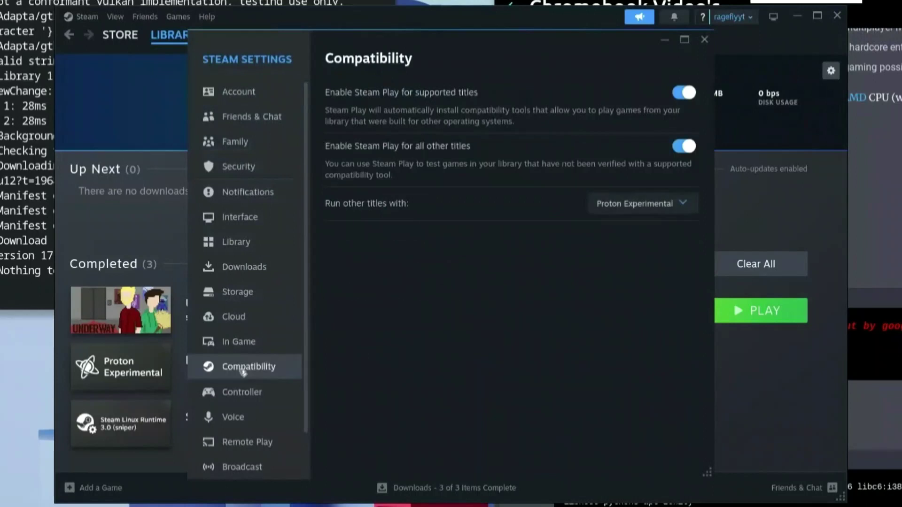
left_click(673, 210)
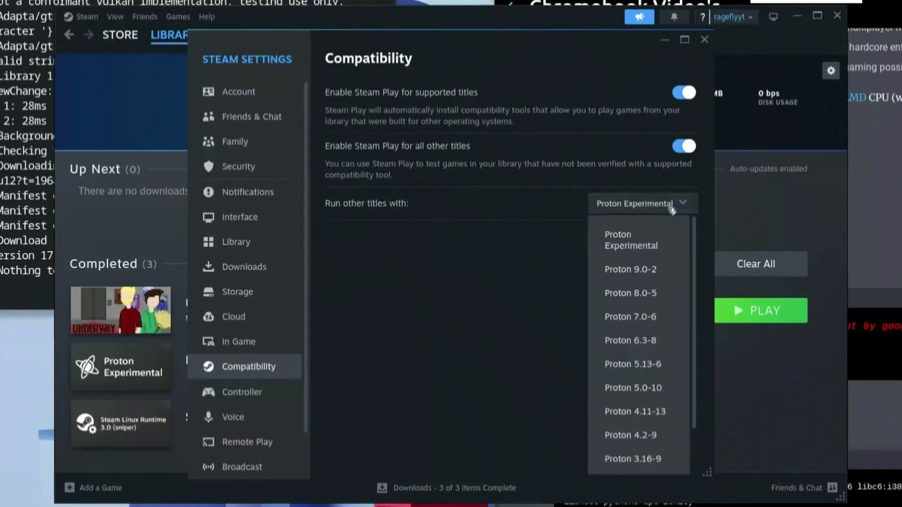
left_click(647, 275)
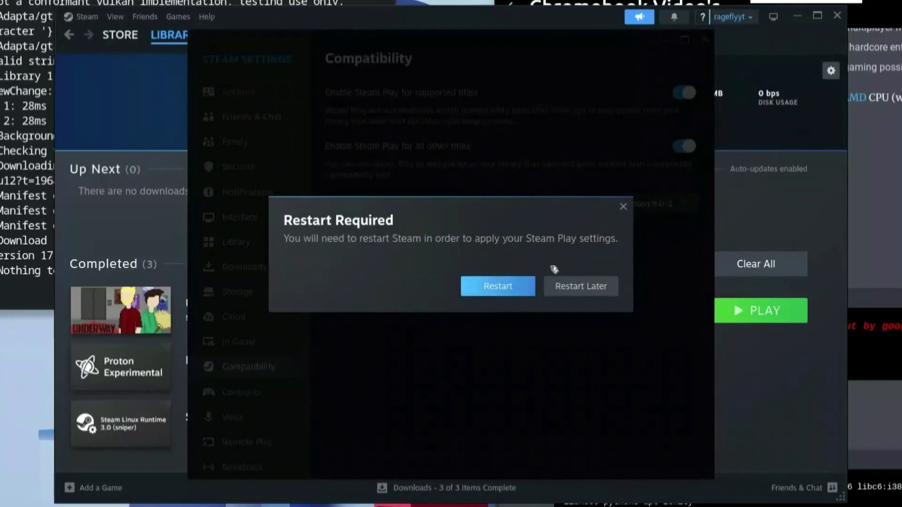
left_click(623, 207)
Set other titles back to Proton Experimental and close Steam Settings.
left_click(665, 210)
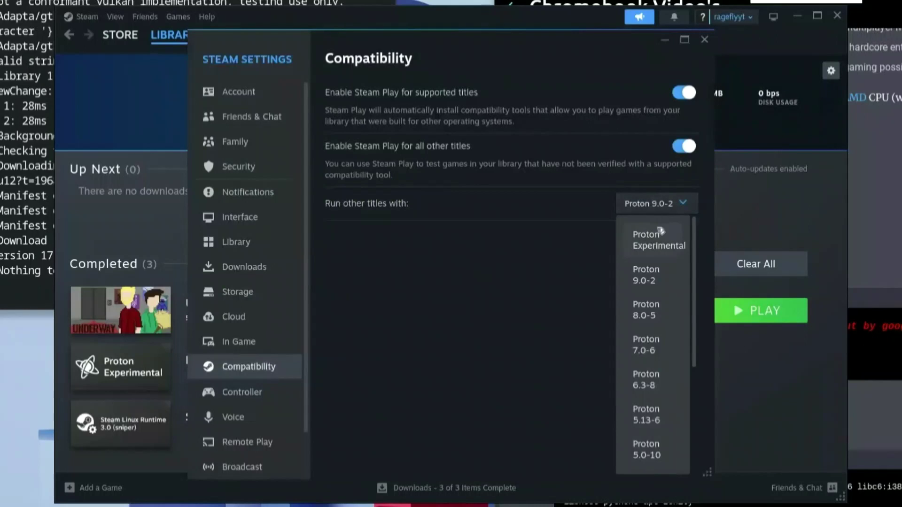
left_click(658, 235)
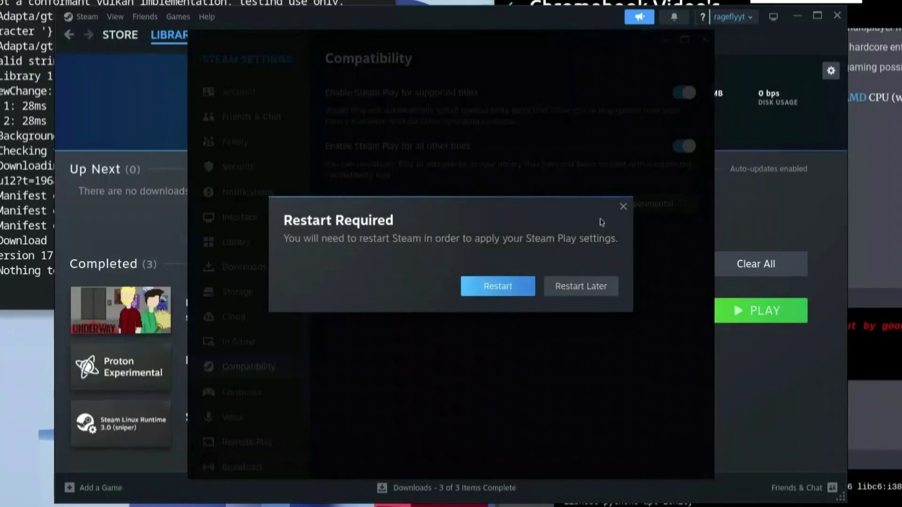
left_click(622, 207)
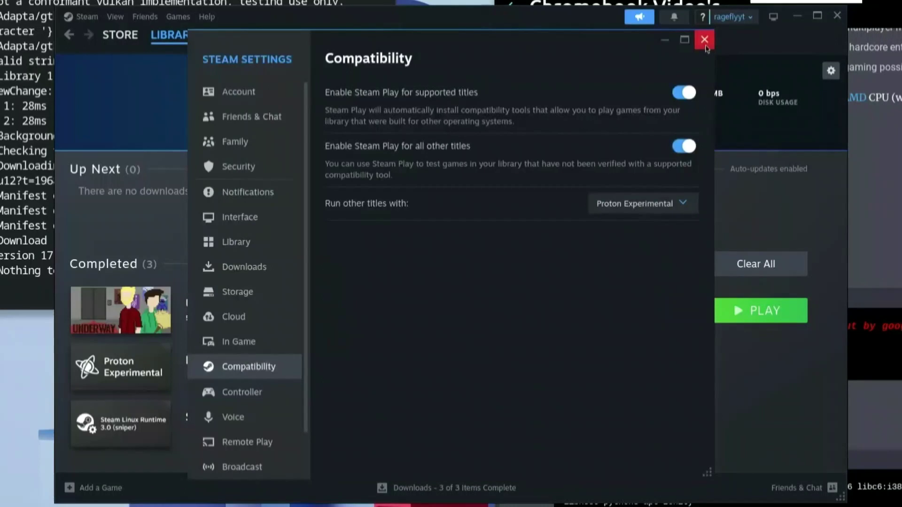
left_click(704, 39)
Launch Underway and walk the character right and left along the sidewalk.
left_click(739, 312)
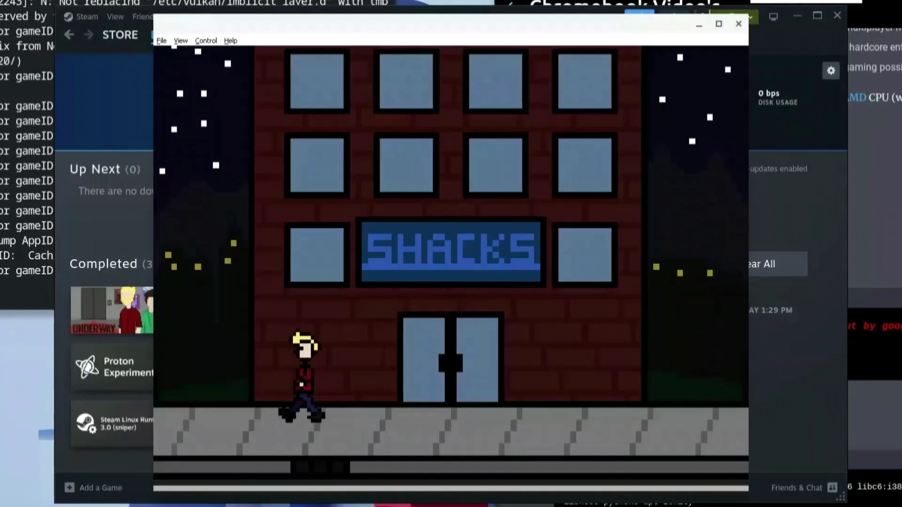
key("Right")
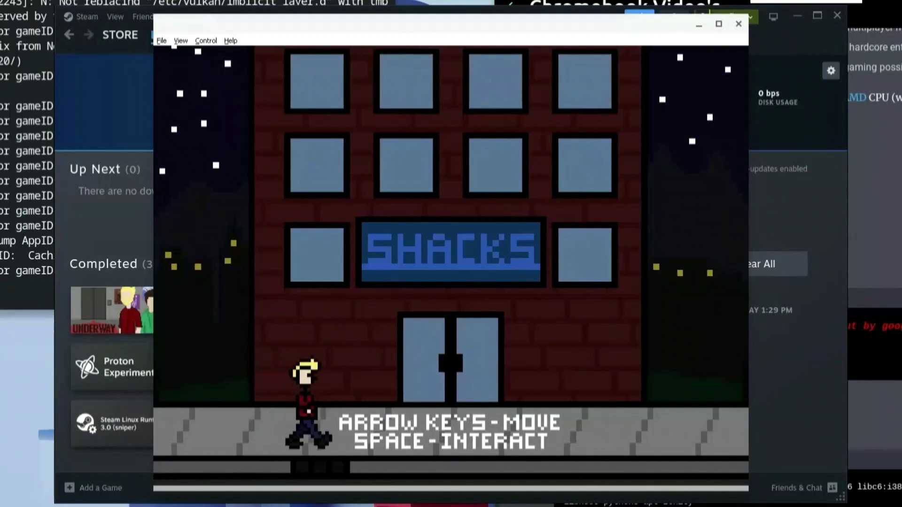
key("Left")
key("Right")
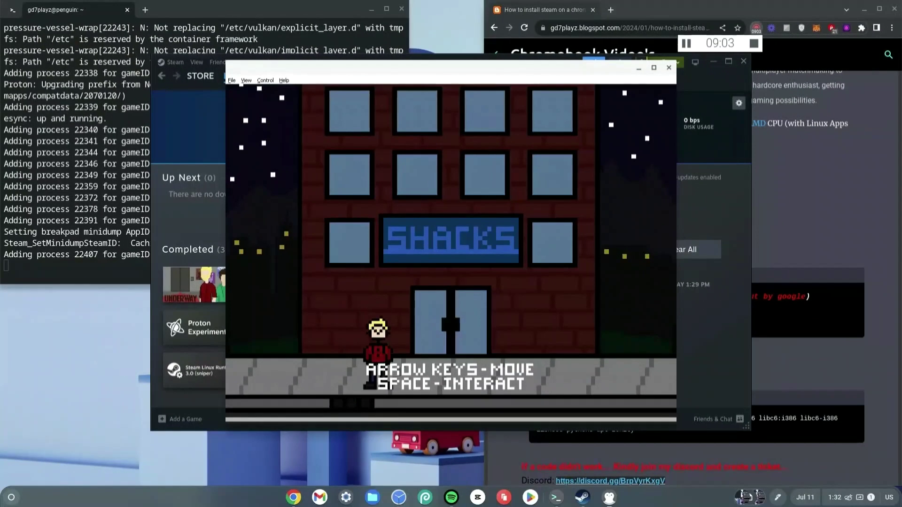
key("Left")
key("Right")
key("Right")
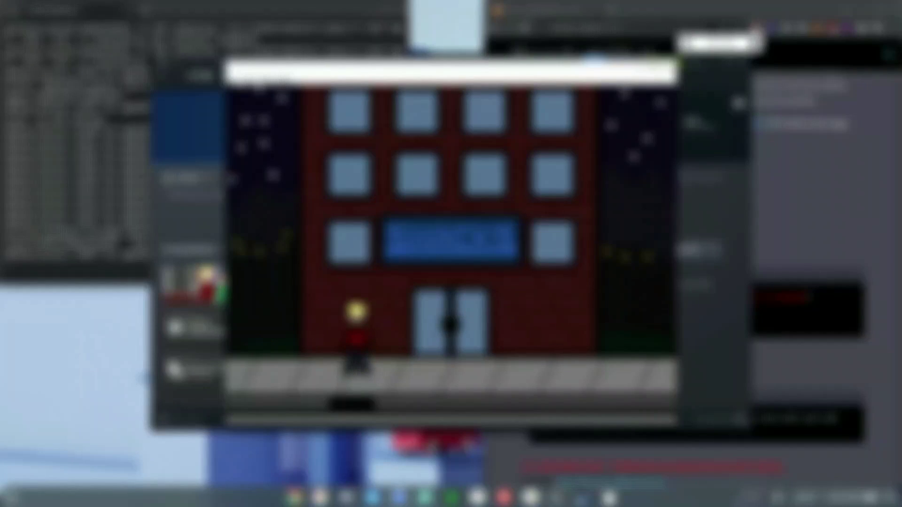
Walk the character right, then back left past the Shacks building's double doors.
key("Left")
key("Right")
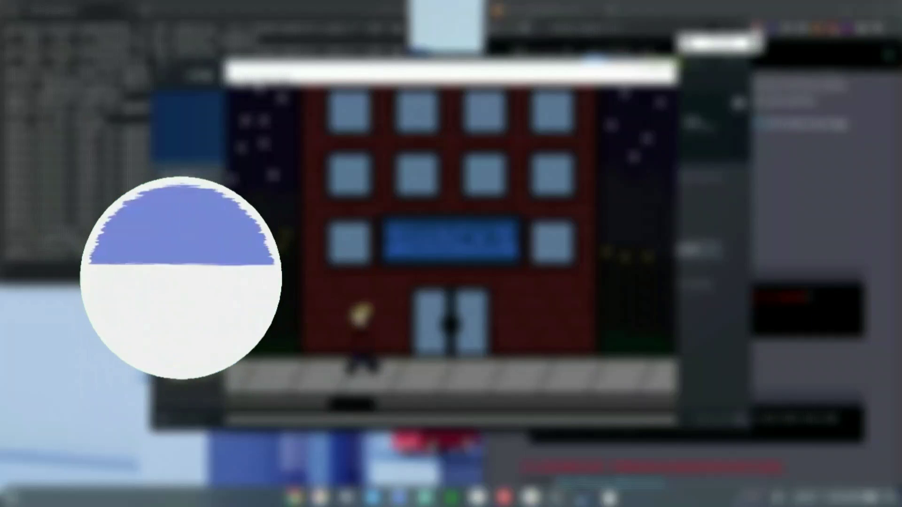
key("Right")
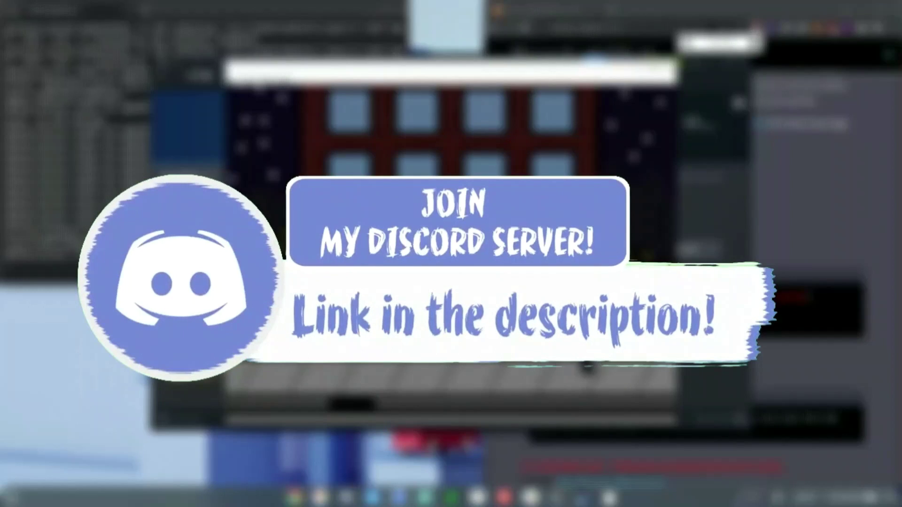
key("Left")
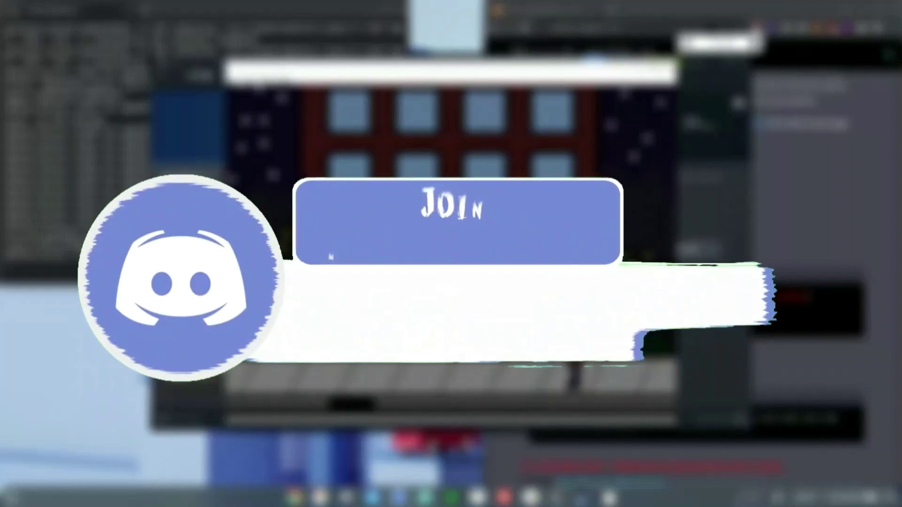
key("Left")
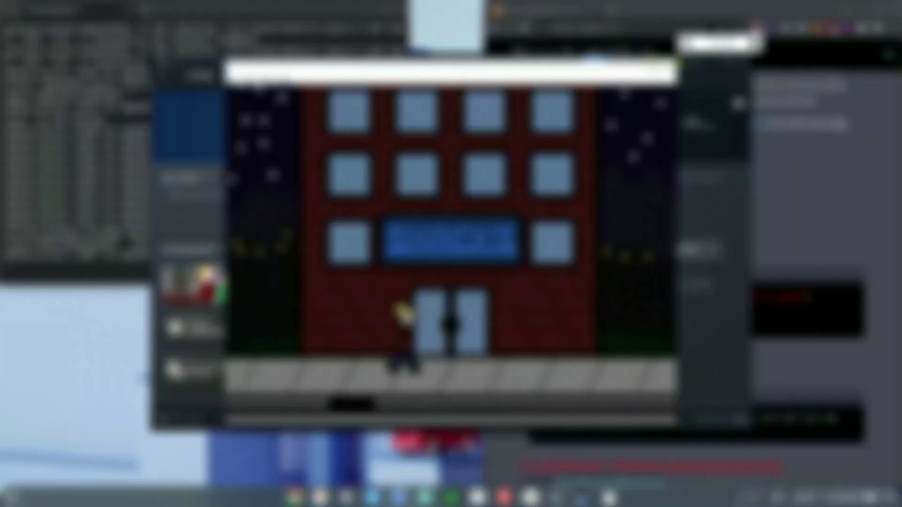